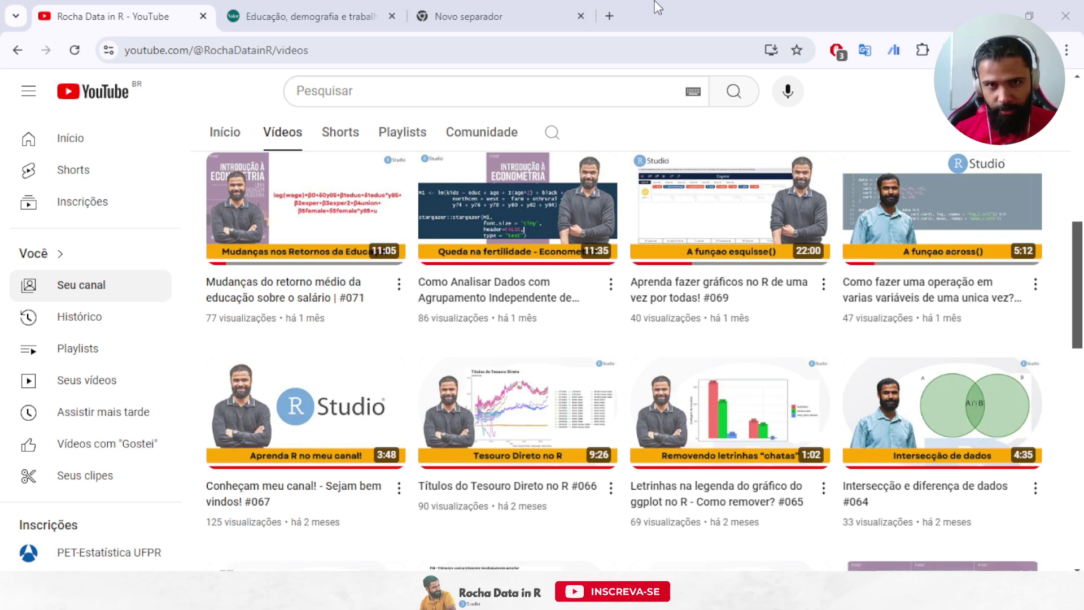
Step: Open NotebookLM at notebooklm.google.com in the empty browser tab
click(523, 12)
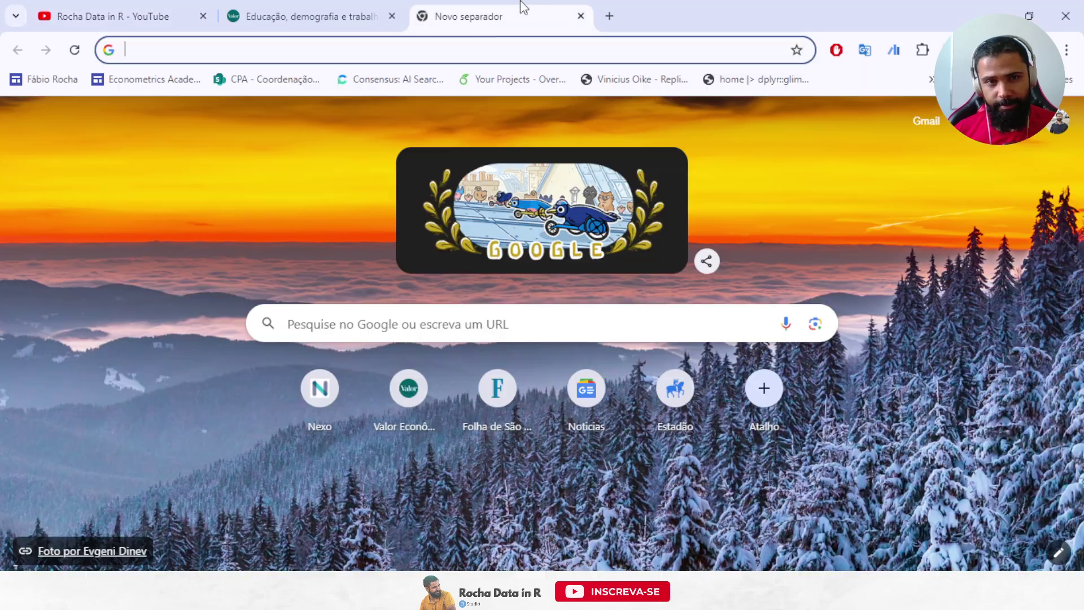
click(350, 51)
text(notebooklm.google.com)
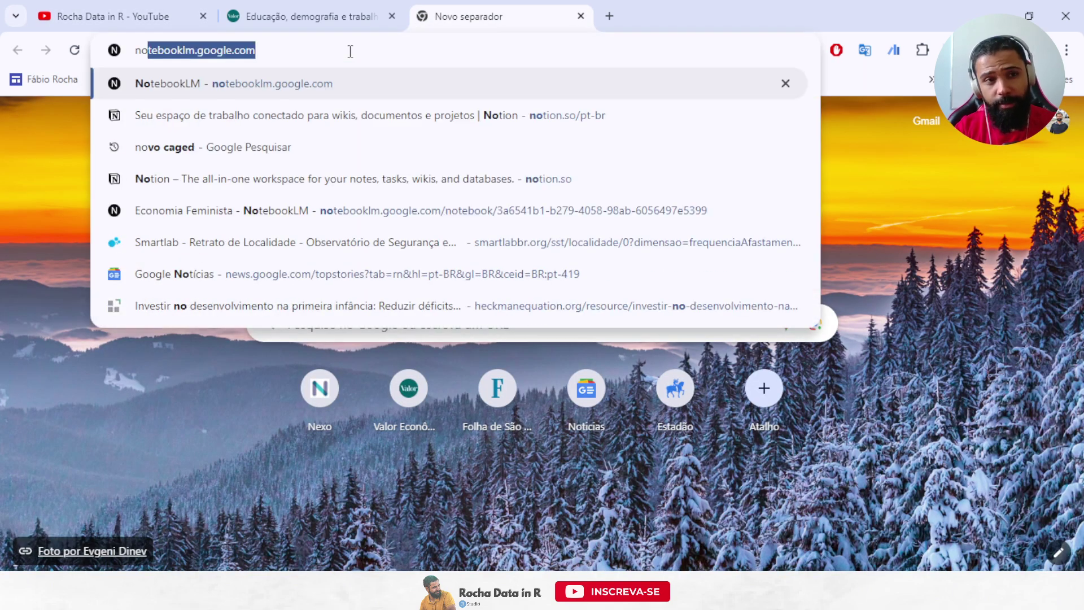
key(Return)
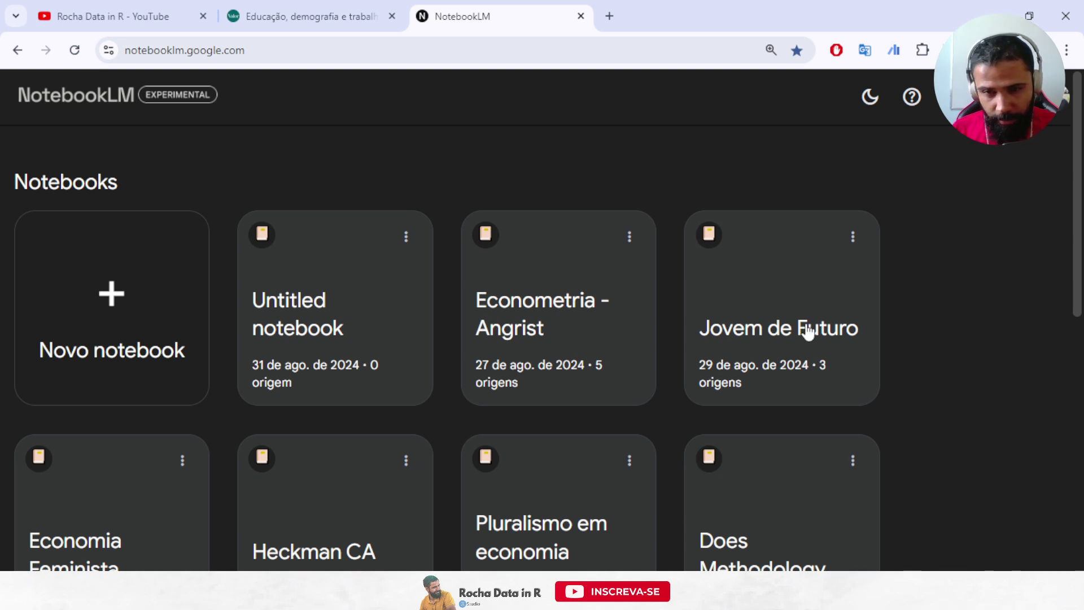
Step: Examine the example notebook Introduction to NotebookLM with its notebook guide and source list, and return to the notebook overview
scroll(334, 358, down, 3)
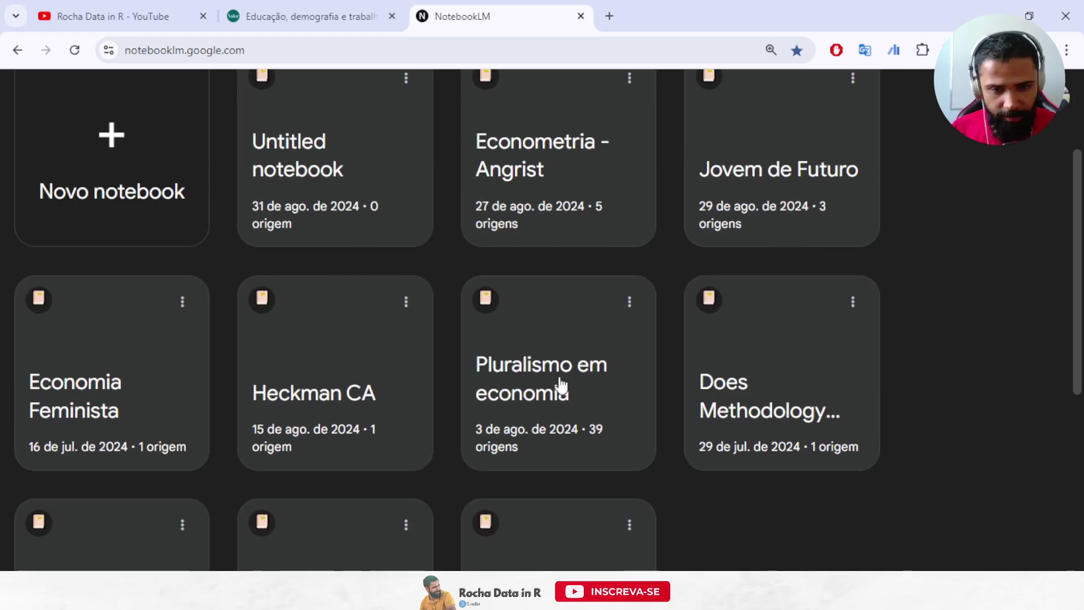
scroll(561, 386, down, 6)
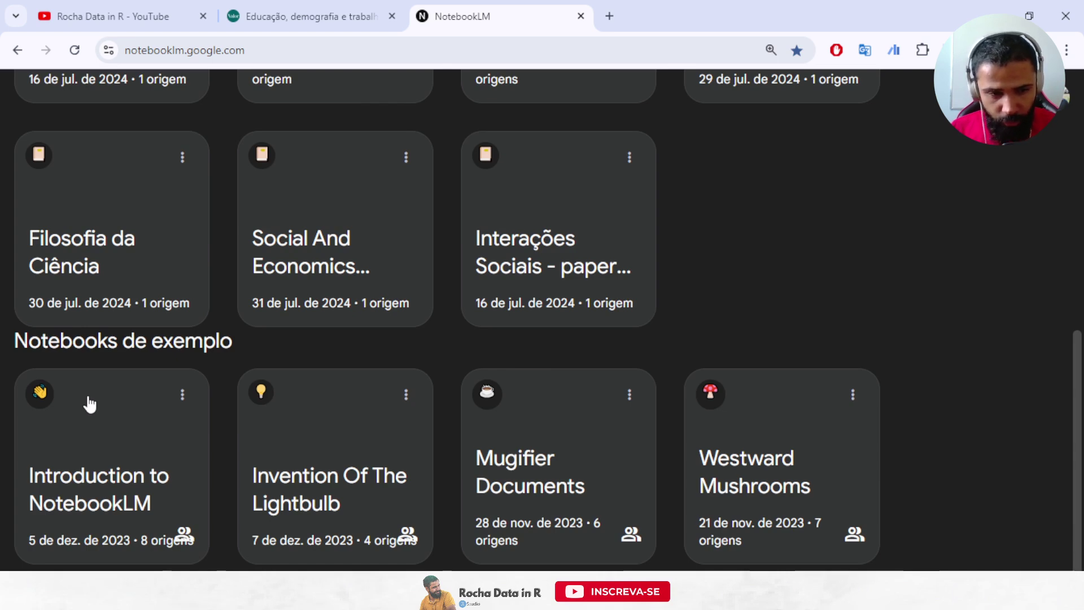
click(90, 404)
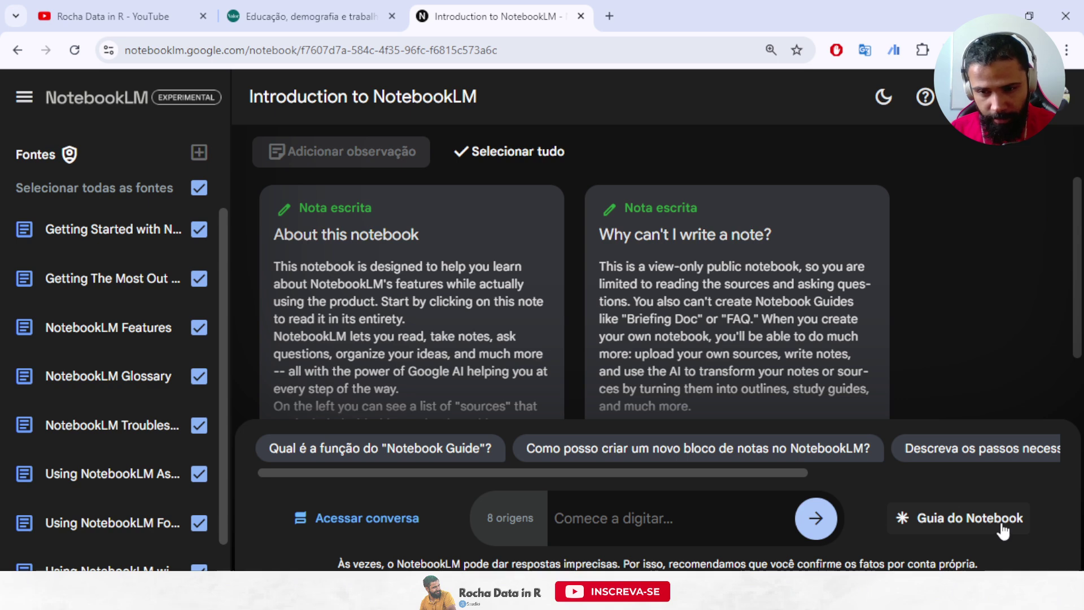
click(964, 522)
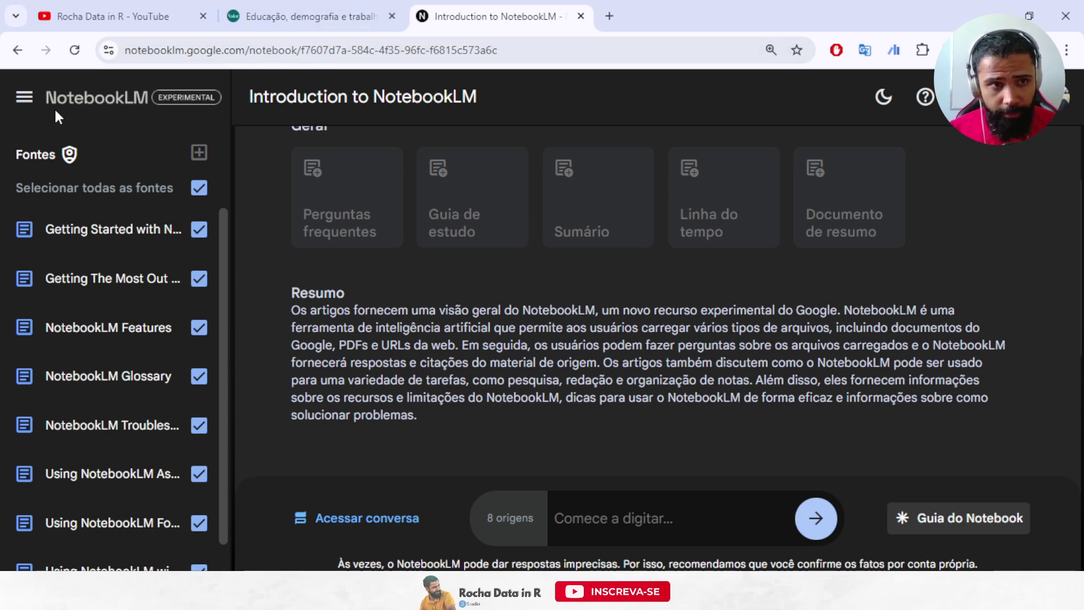
click(23, 99)
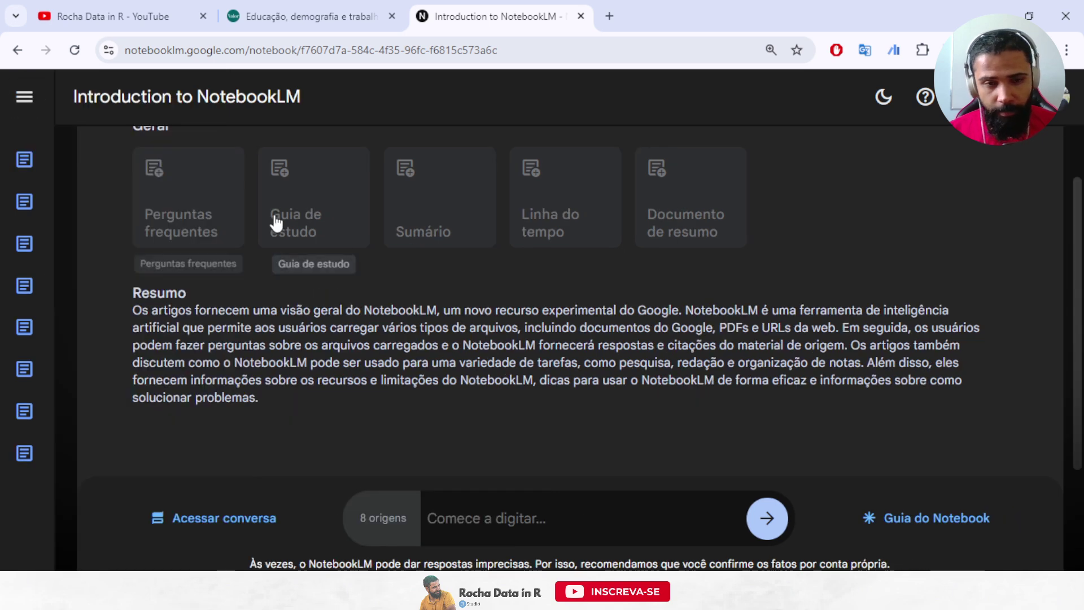
click(24, 94)
click(18, 49)
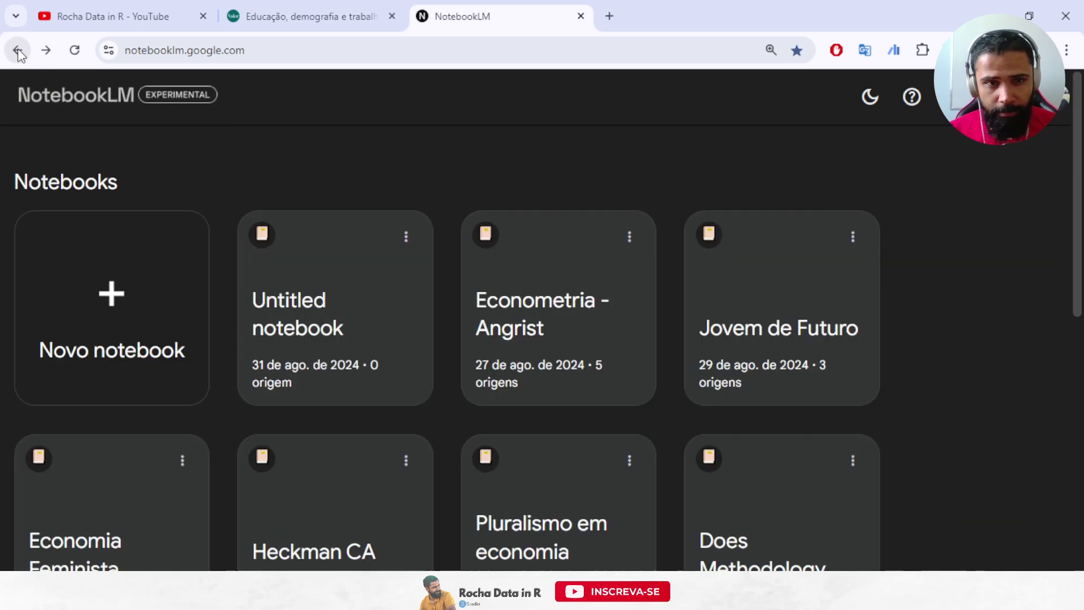
Step: Create a new notebook and start choosing local files to upload as its sources
click(123, 331)
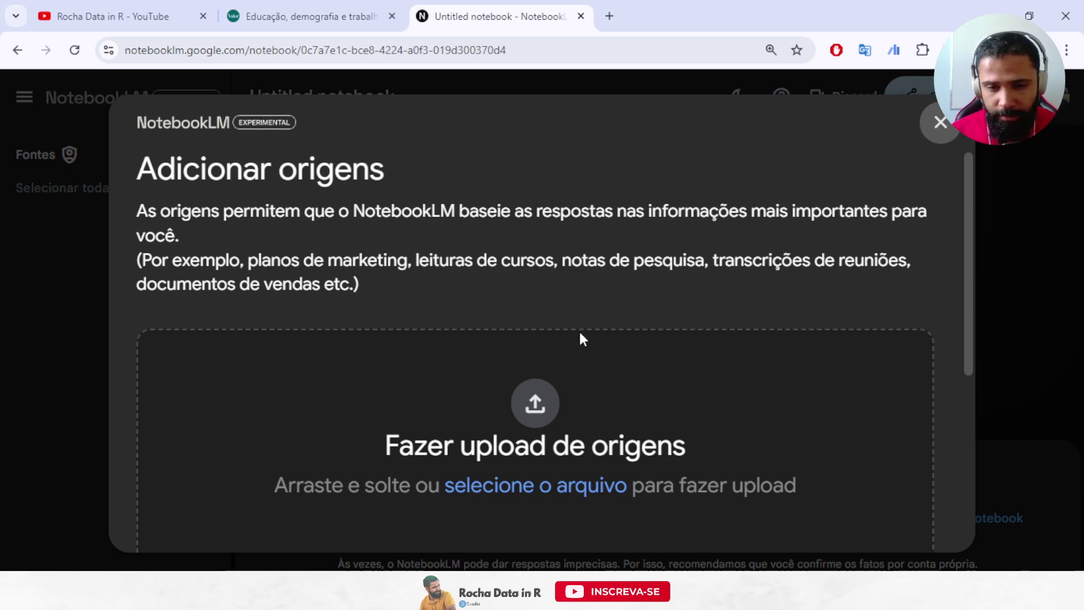
scroll(581, 394, down, 3)
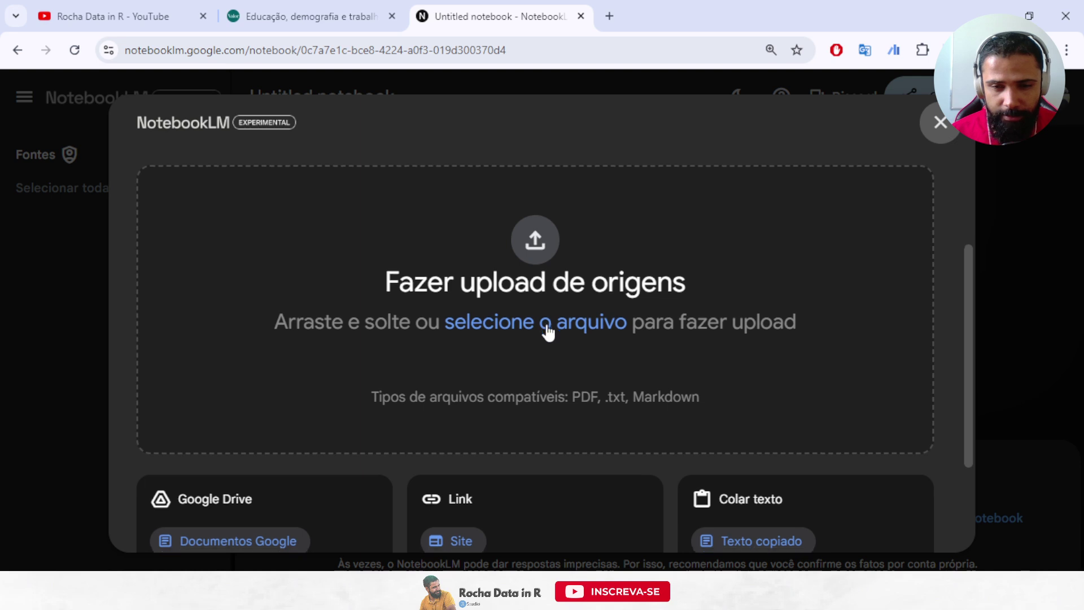
scroll(548, 332, down, 3)
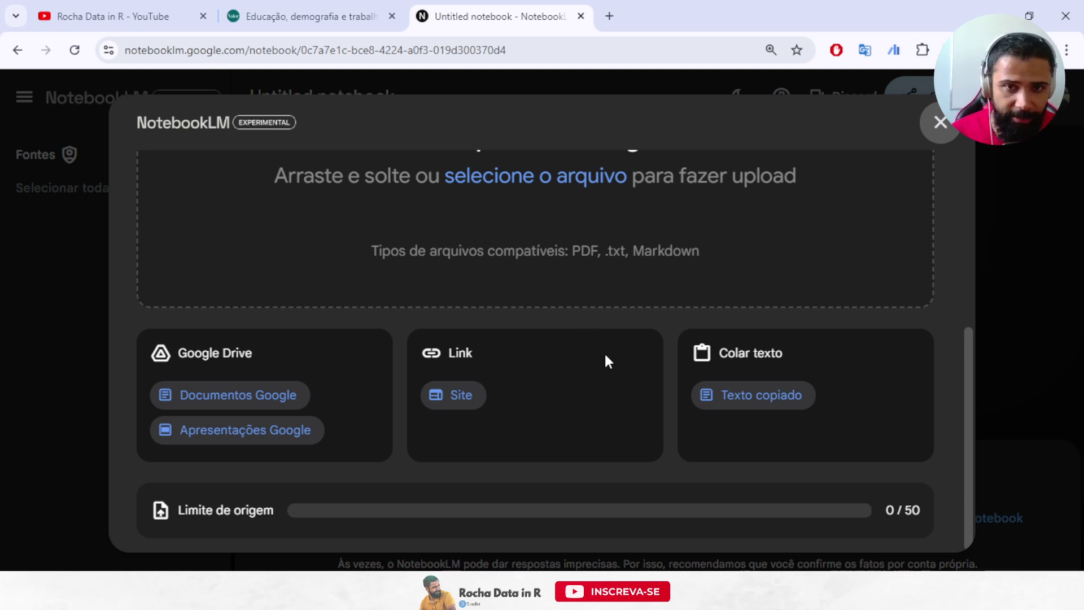
scroll(613, 390, up, 3)
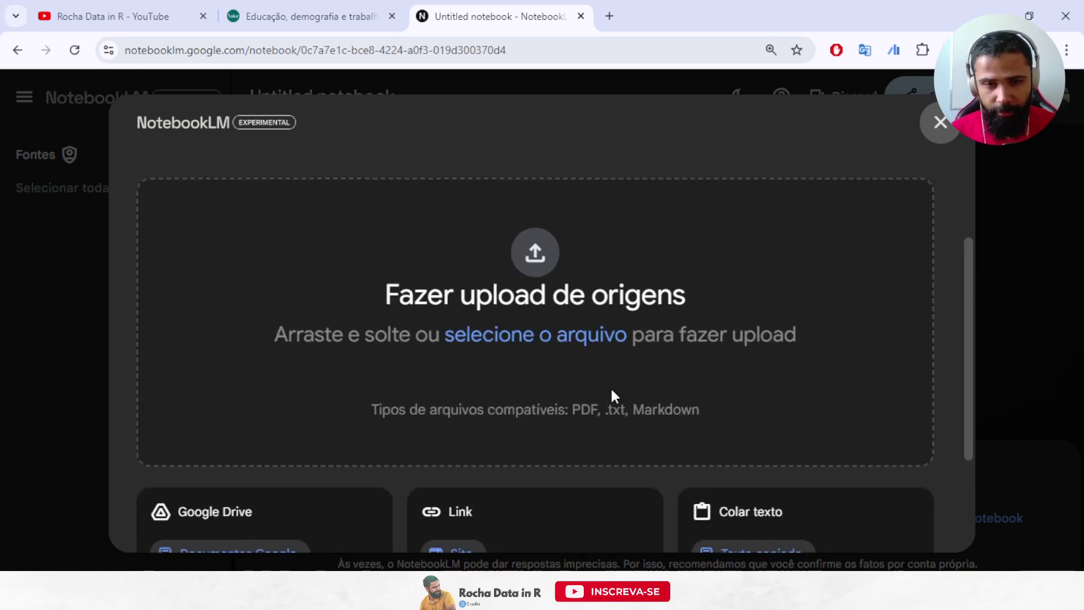
click(510, 337)
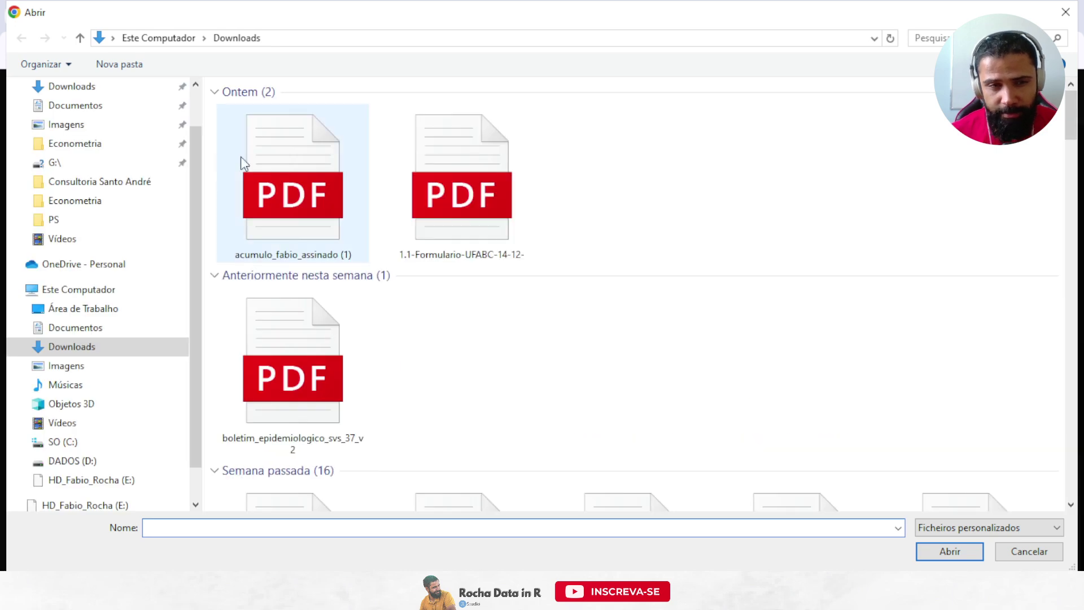
Step: Browse from the desktop through Acessados, Artigos e Livros and Avaliação de Impacto to the folder Avaliação de Políticas Públicas
click(105, 309)
double_click(384, 160)
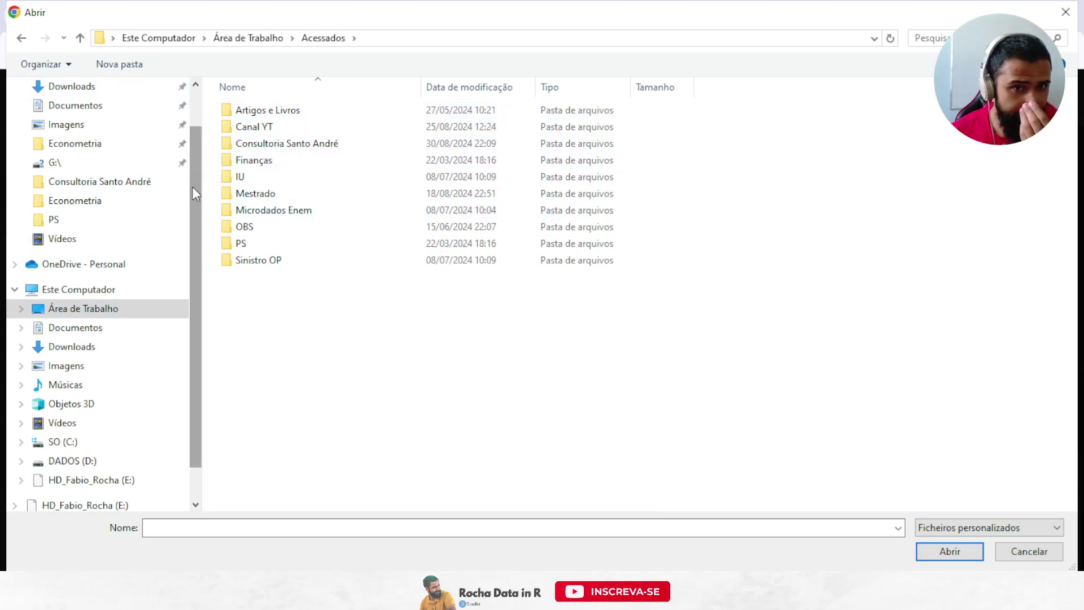
double_click(246, 115)
double_click(285, 111)
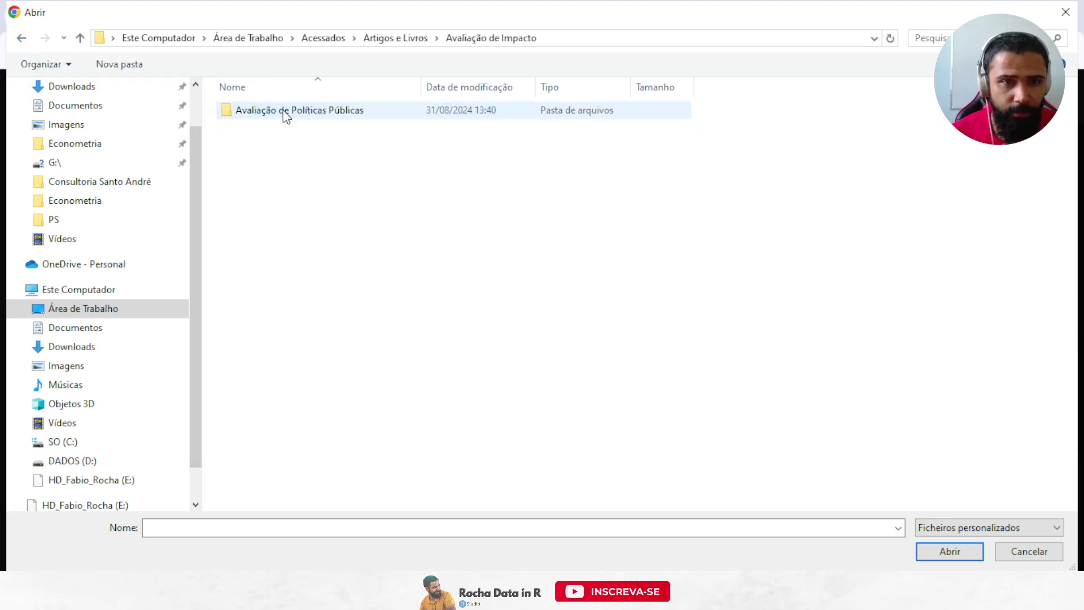
double_click(284, 111)
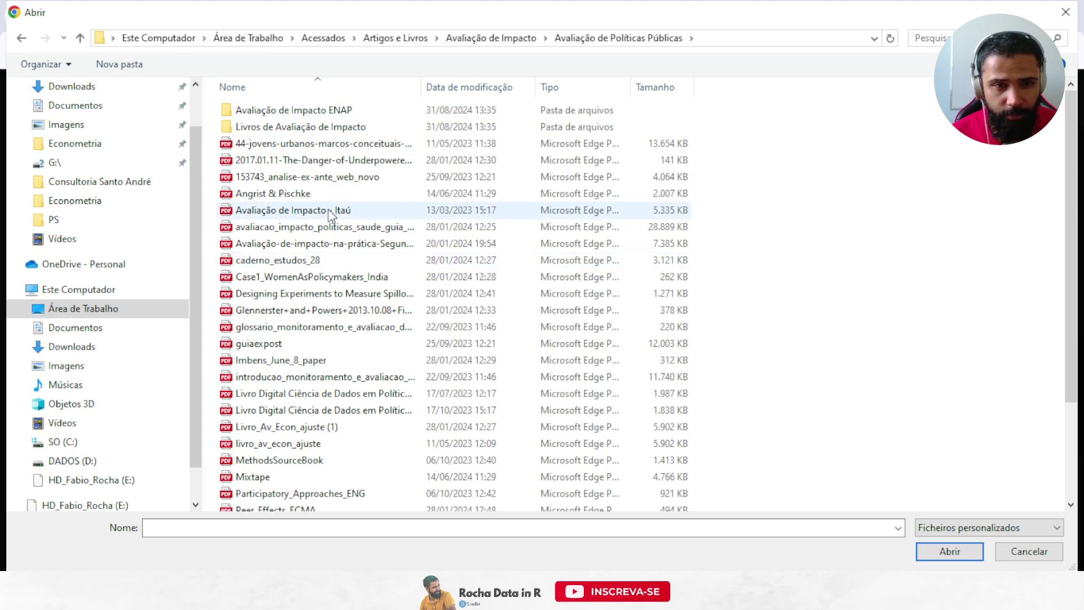
Step: Upload the PDFs Angrist & Pischke, Avaliação de Impacto - Itaú, Avaliação-de-impacto-na-prática-Segunda-edição and Mixtape as sources
click(322, 197)
ctrl+click(332, 210)
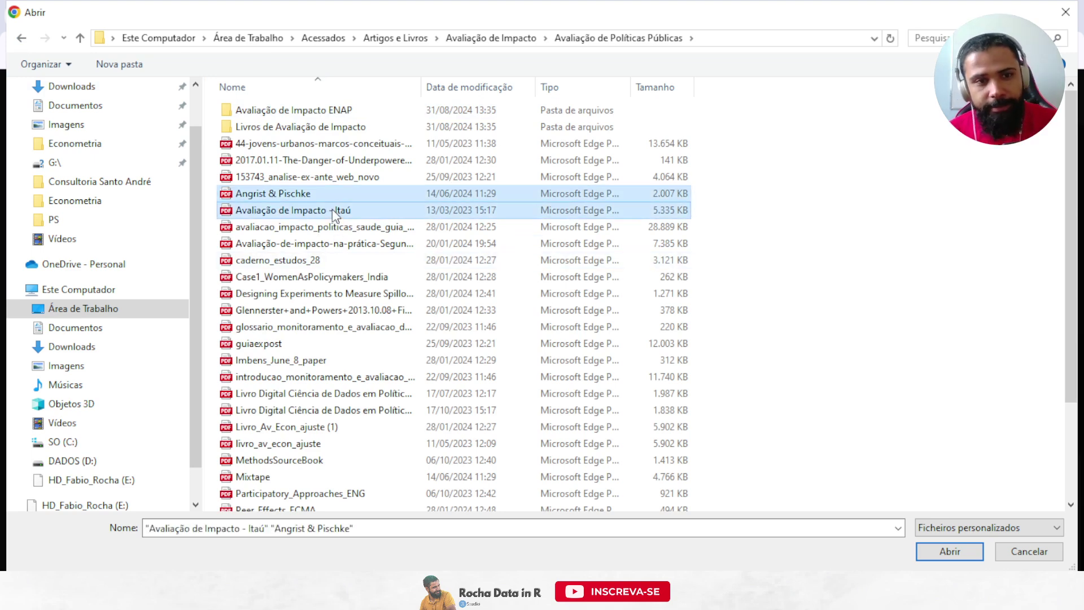
ctrl+click(343, 246)
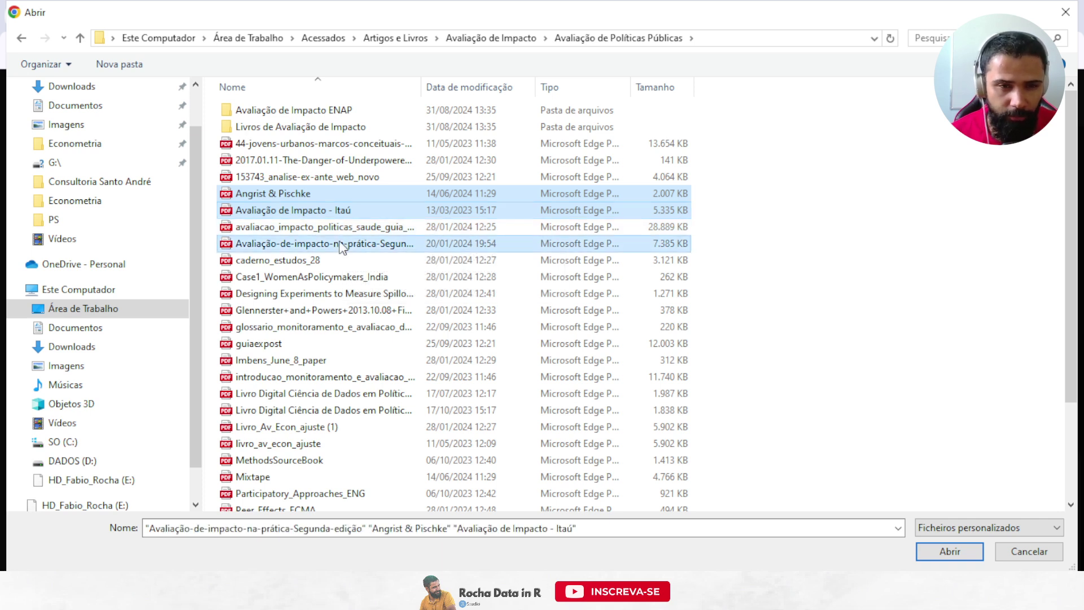
ctrl+click(289, 479)
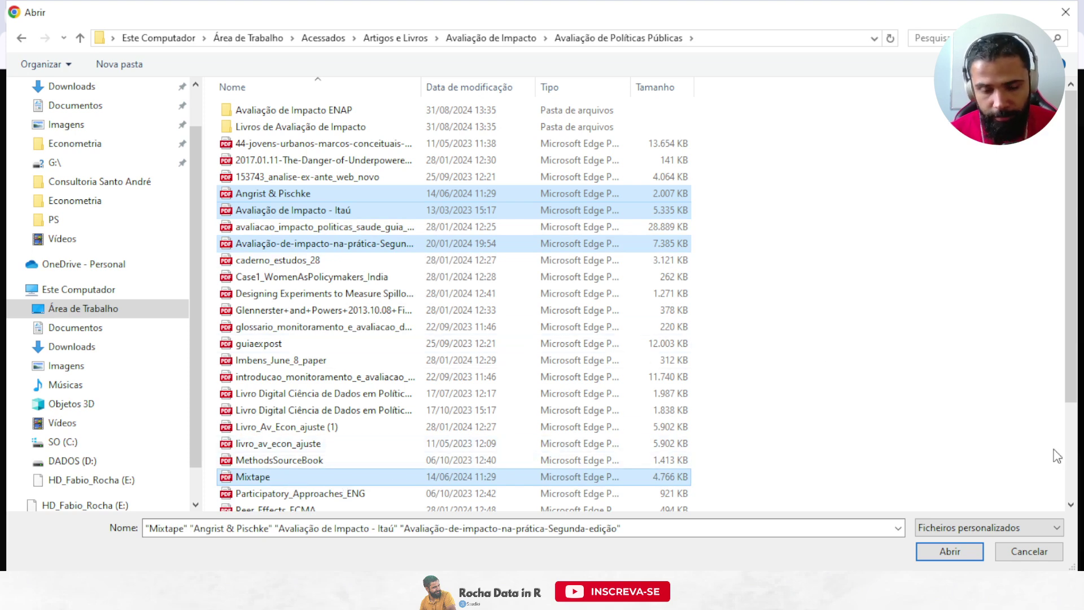
click(956, 558)
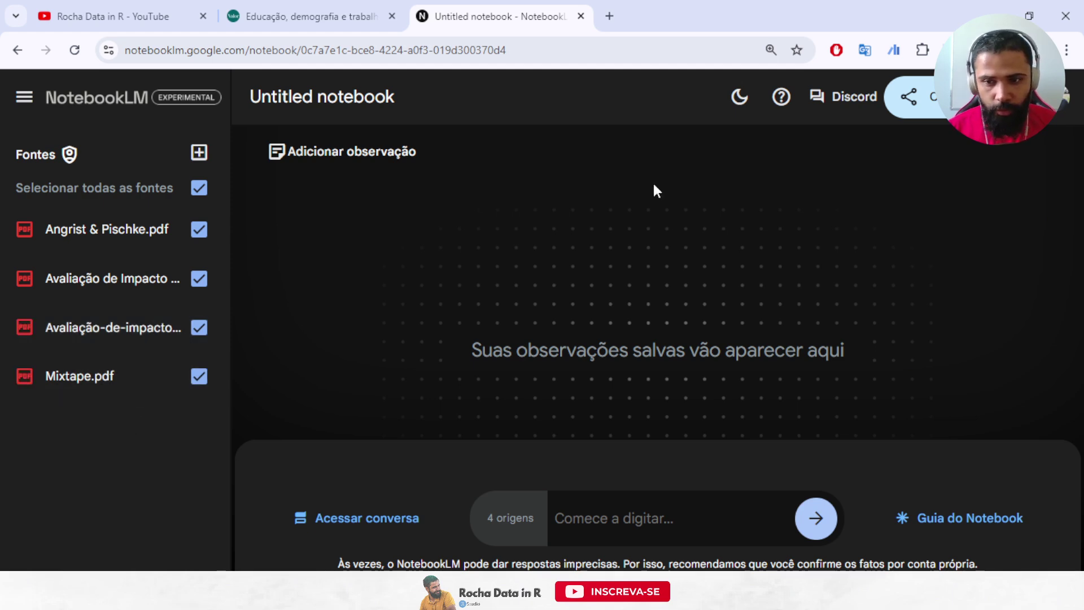
Step: Generate a Documento de resumo and a Guia de estudo from the notebook guide
click(1011, 523)
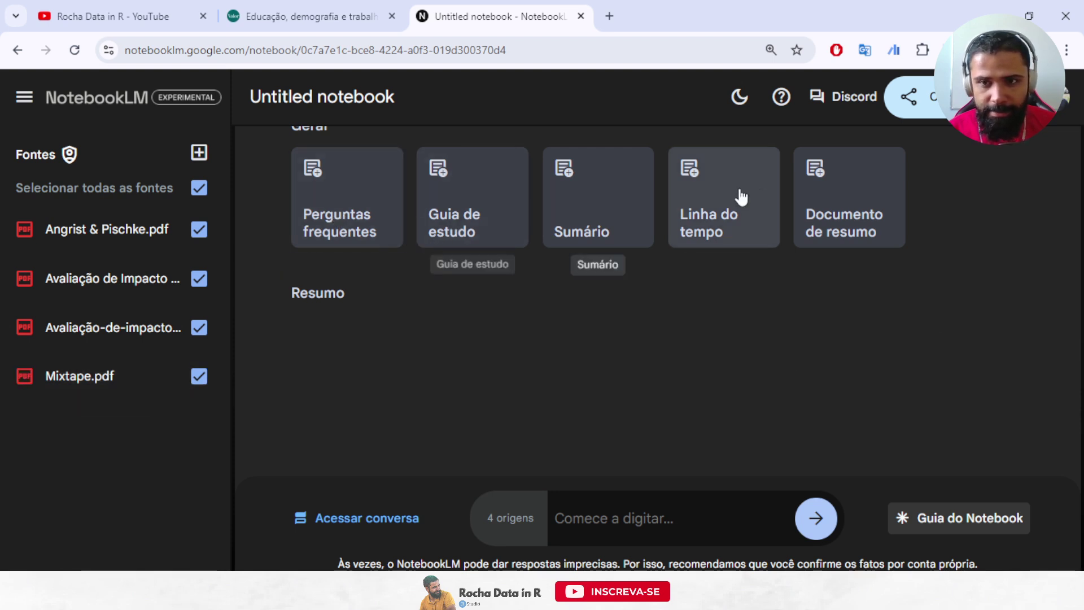
click(857, 208)
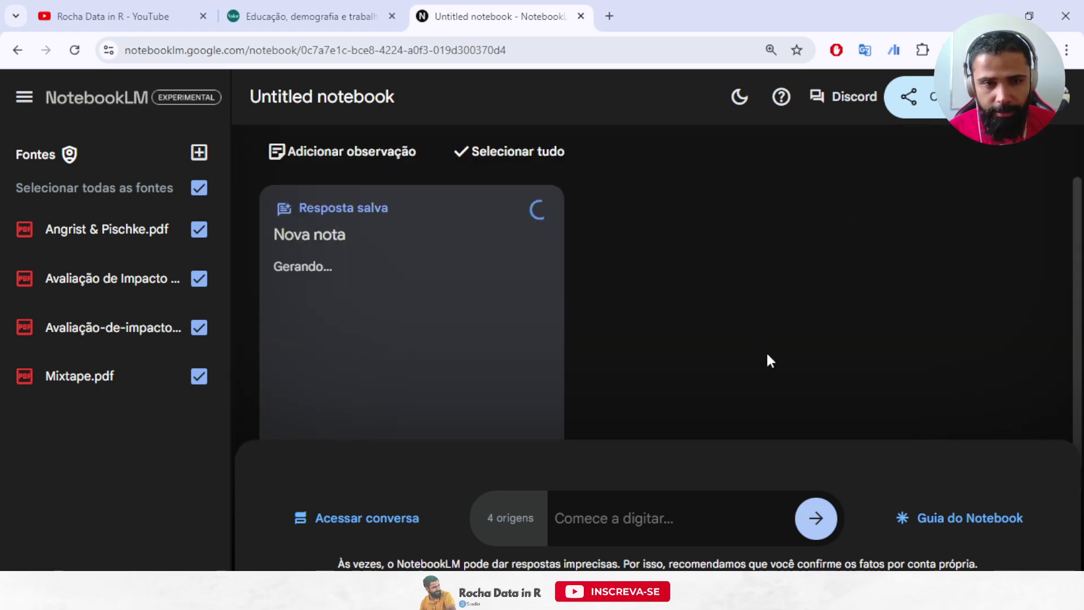
click(1016, 526)
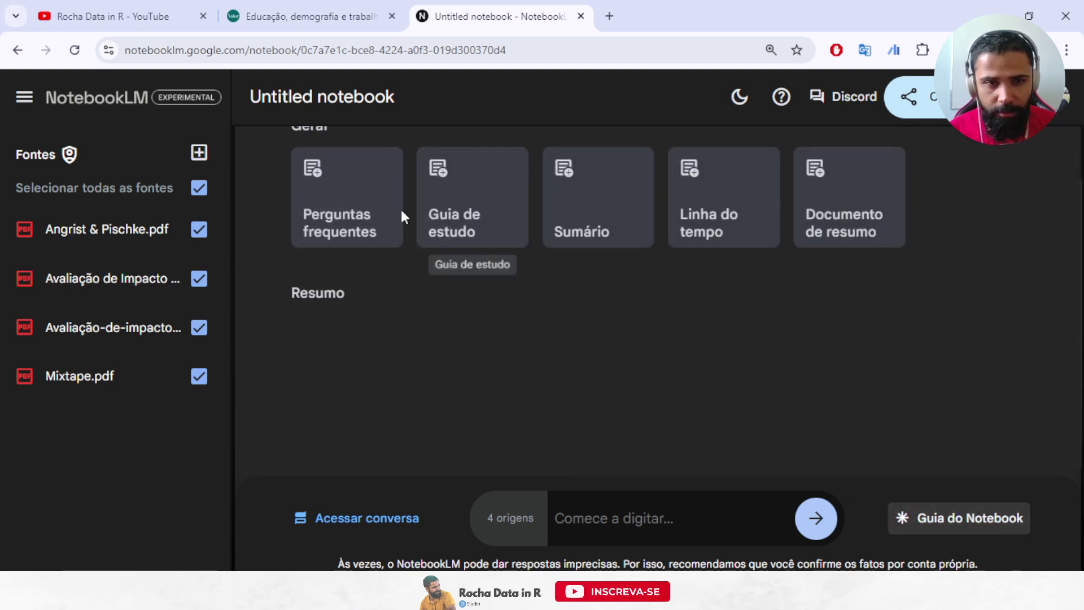
click(463, 215)
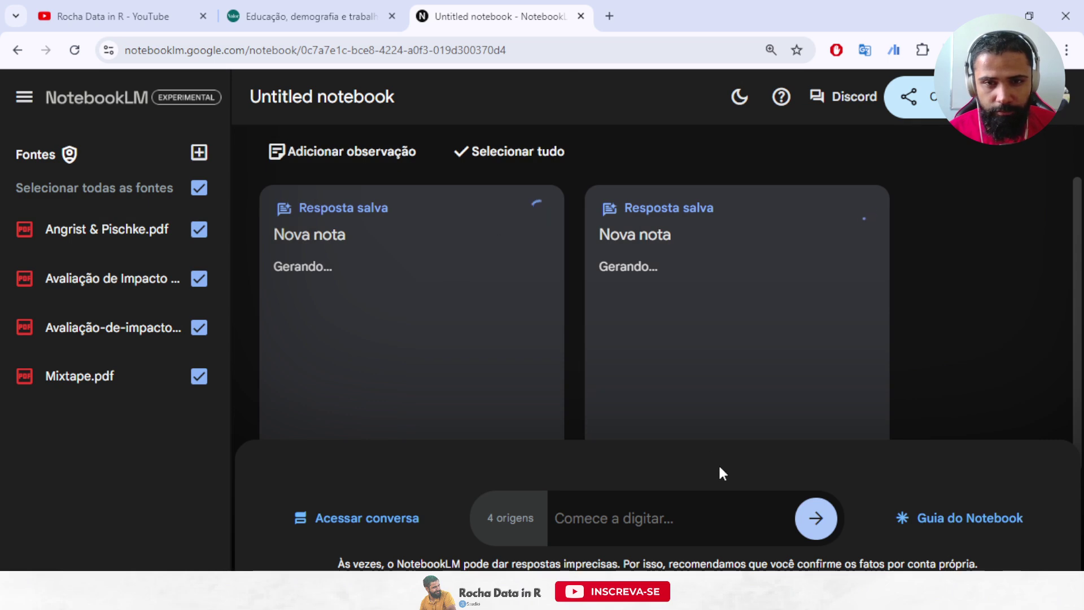
Step: Rename the notebook as "Inferencia Causal"
click(338, 96)
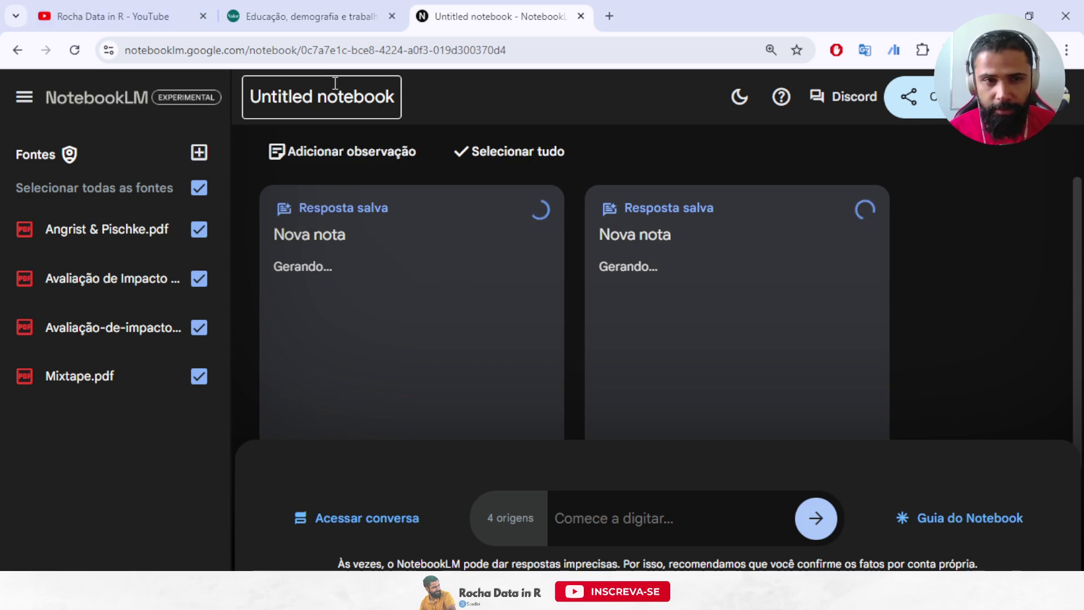
drag(387, 94, 182, 103)
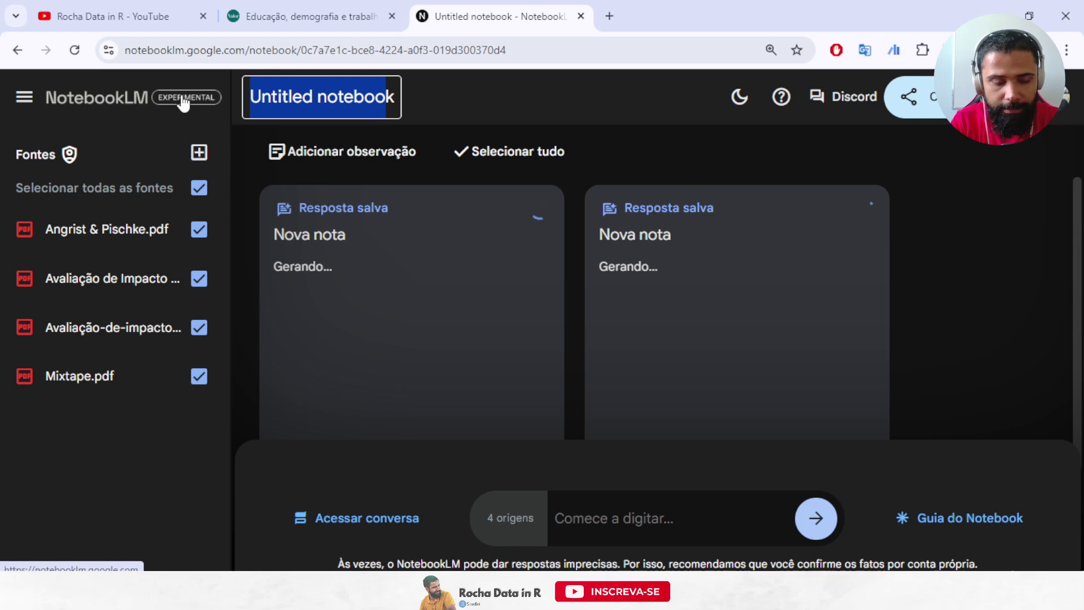
text(k)
key(Home)
text(Inferencia)
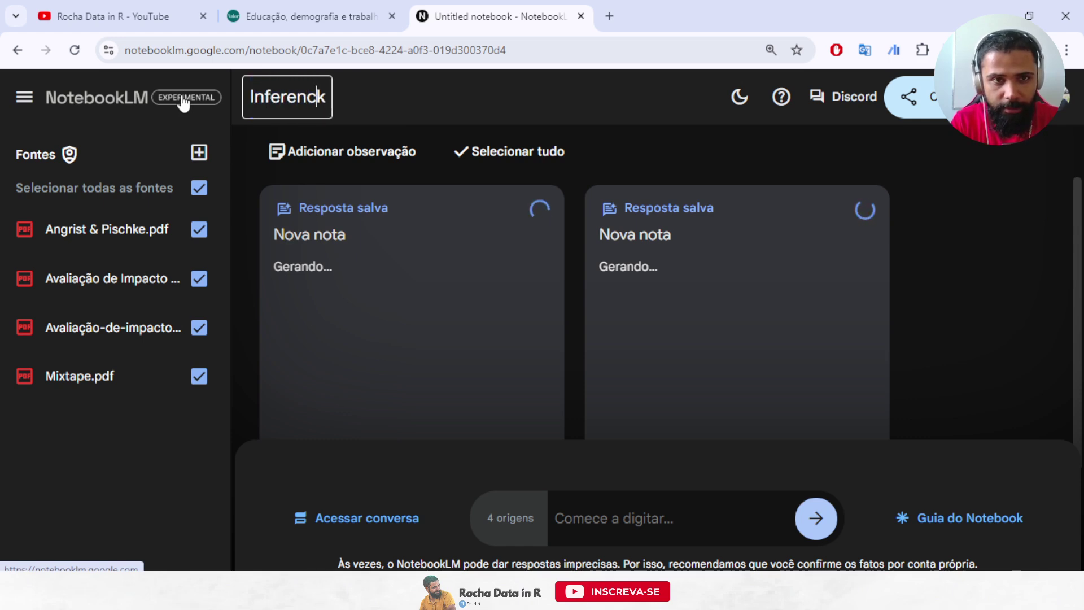
key(Delete)
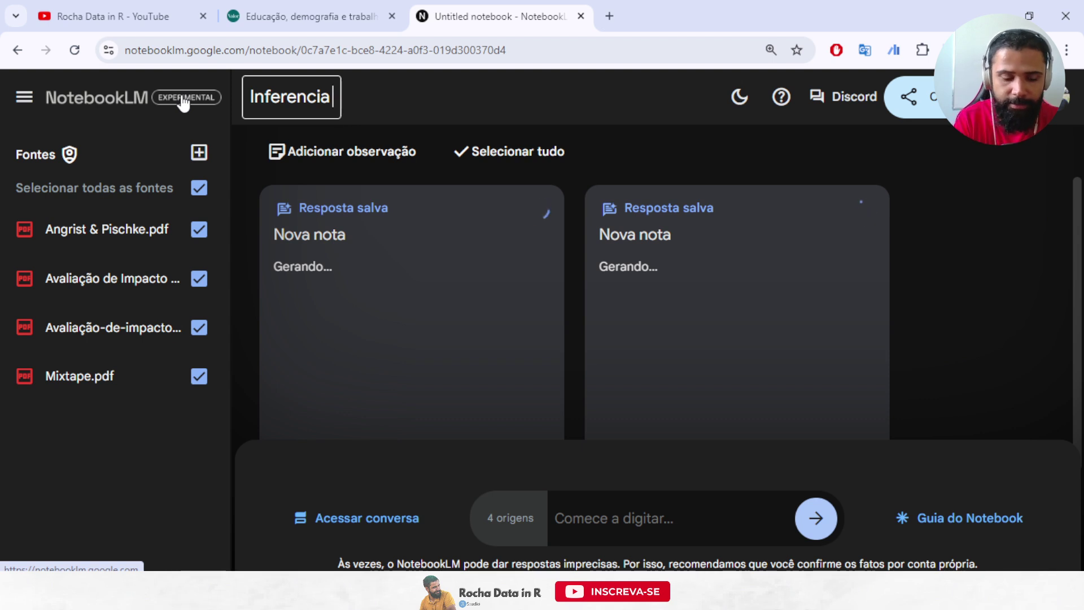
text(Arti)
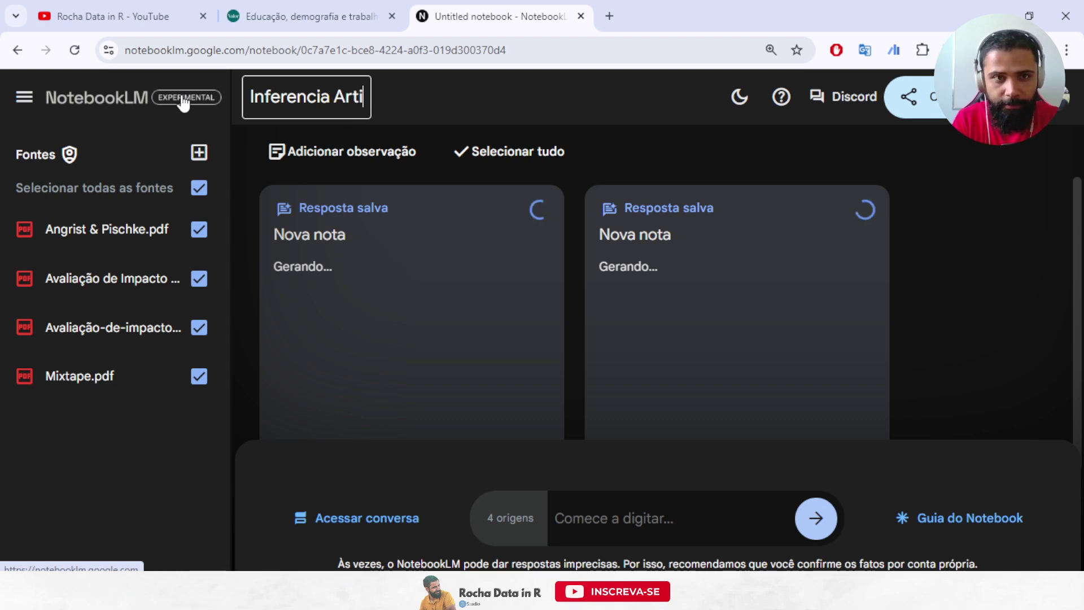
key(BackSpace)
key(BackSpace)
key(BackSpace)
key(BackSpace)
text(Causal)
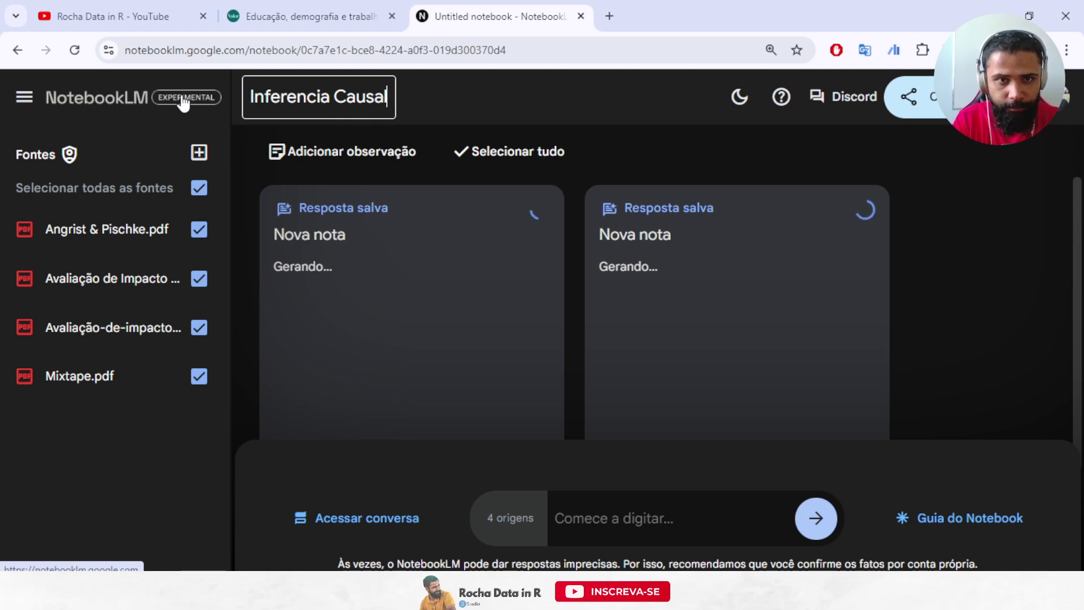
key(Return)
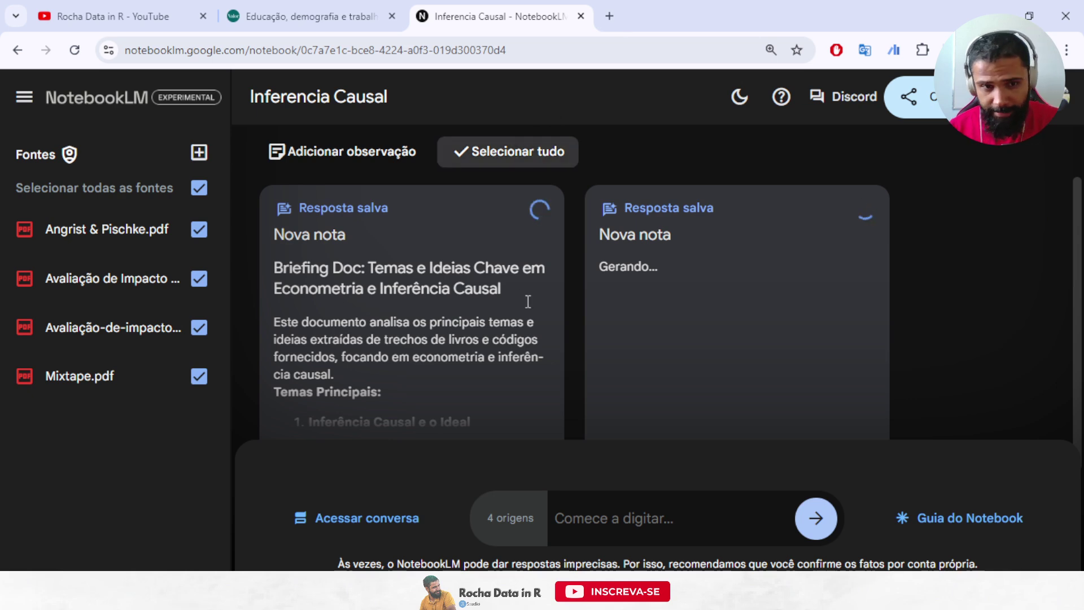
Step: View the generated briefing note briefly and generate a Sumário from the notebook guide
click(524, 308)
click(830, 228)
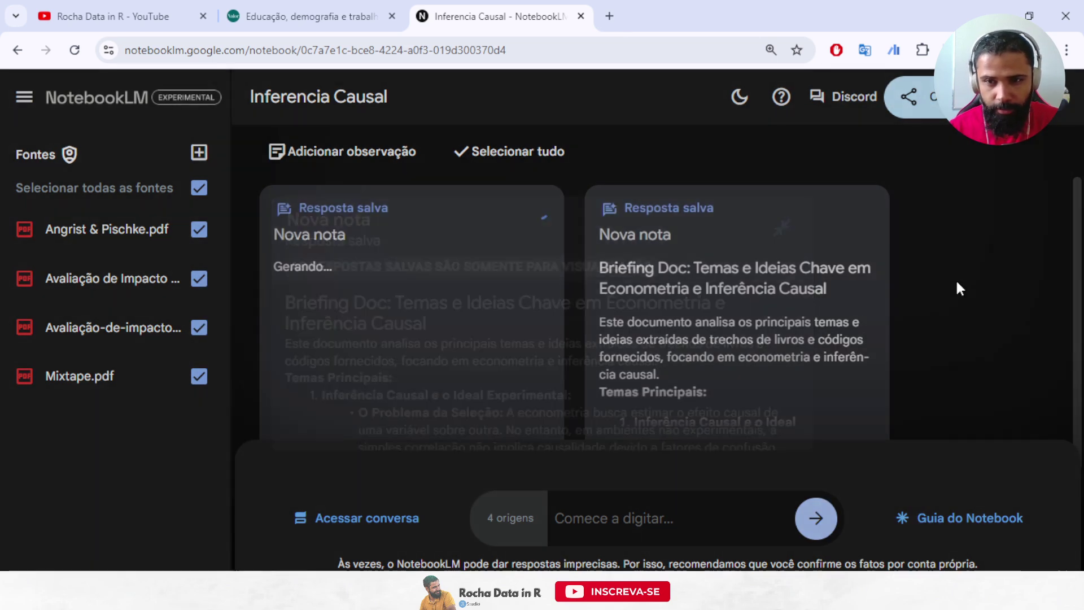
click(984, 530)
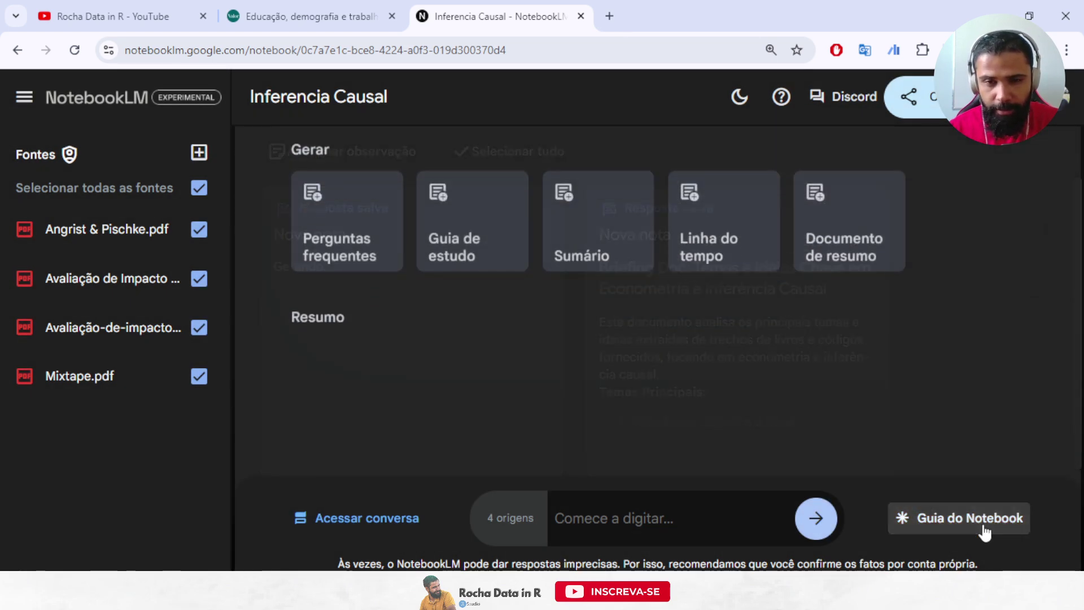
click(578, 213)
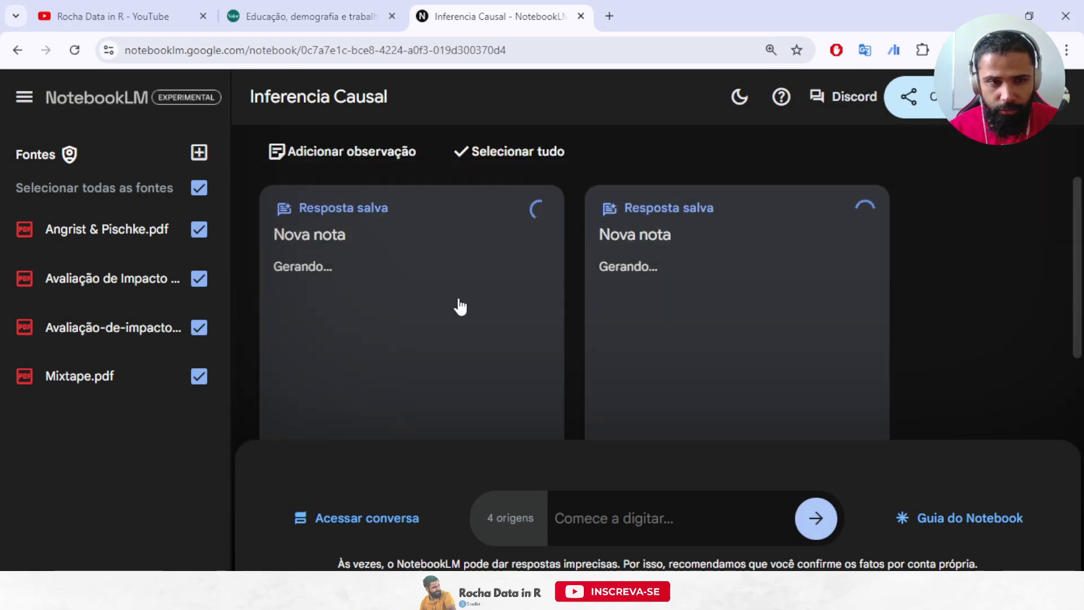
Step: Generate another Documento de resumo from the notebook guide
click(986, 523)
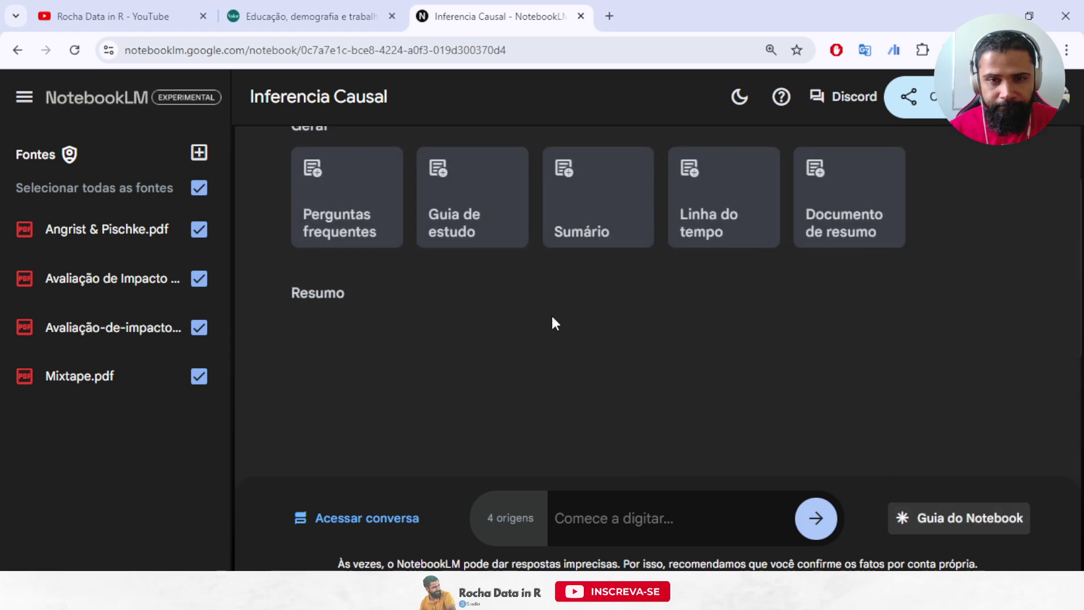
click(841, 209)
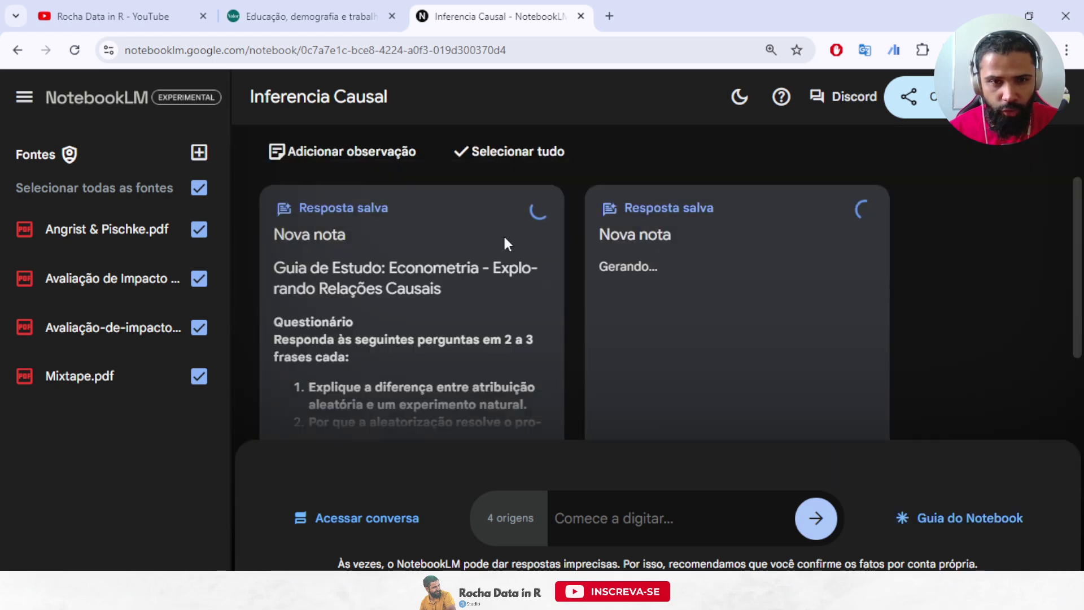
Step: Open the generated Guia de Estudo note, read through its questionnaire, answer key and essay questions, and close it
scroll(502, 243, down, 5)
click(504, 265)
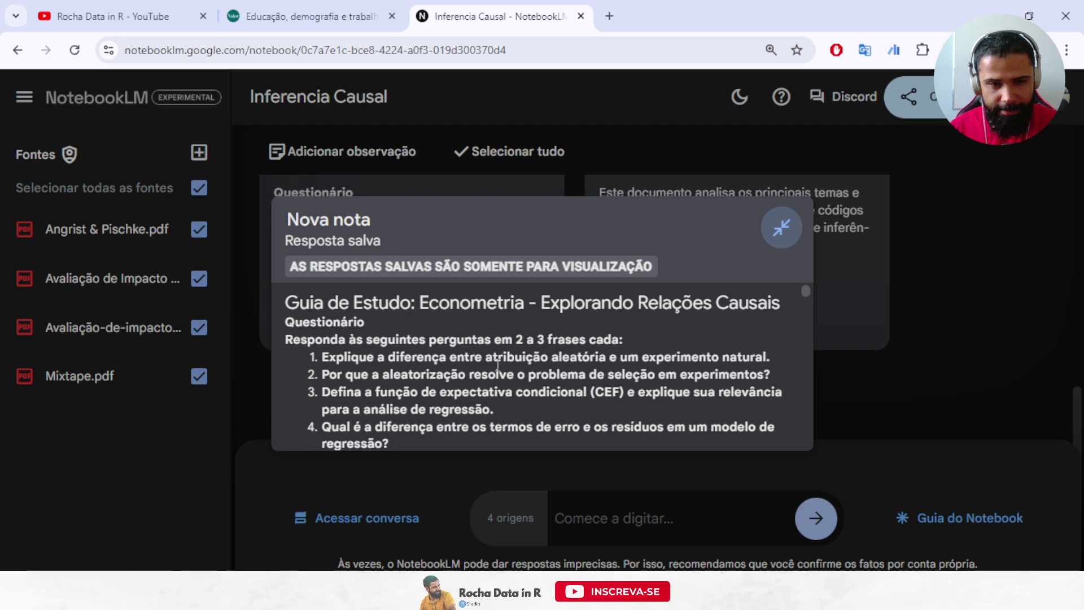
scroll(498, 366, down, 3)
scroll(535, 364, down, 2)
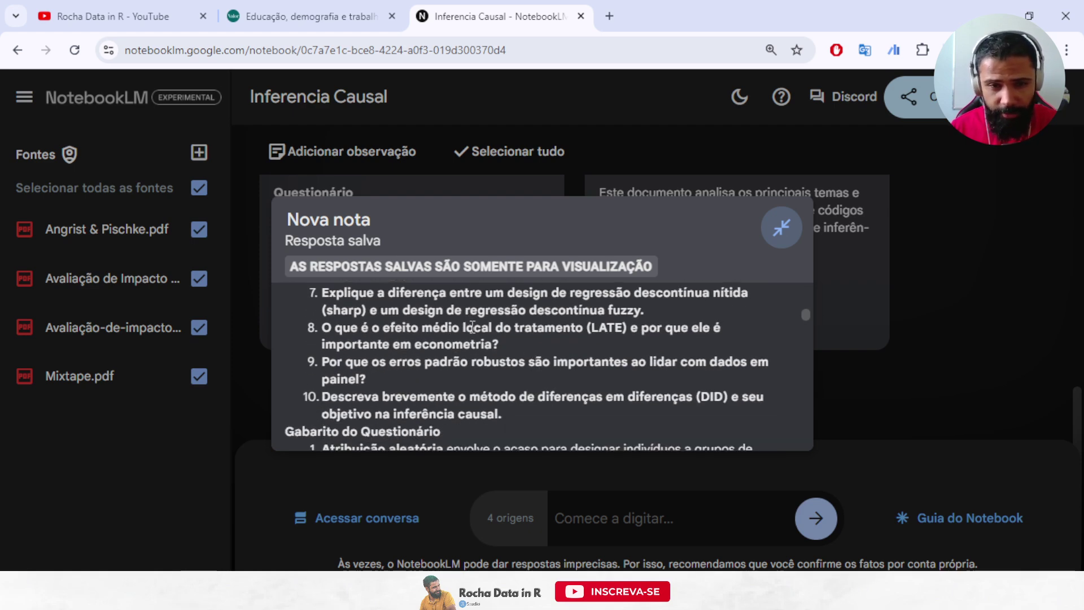
scroll(610, 334, down, 8)
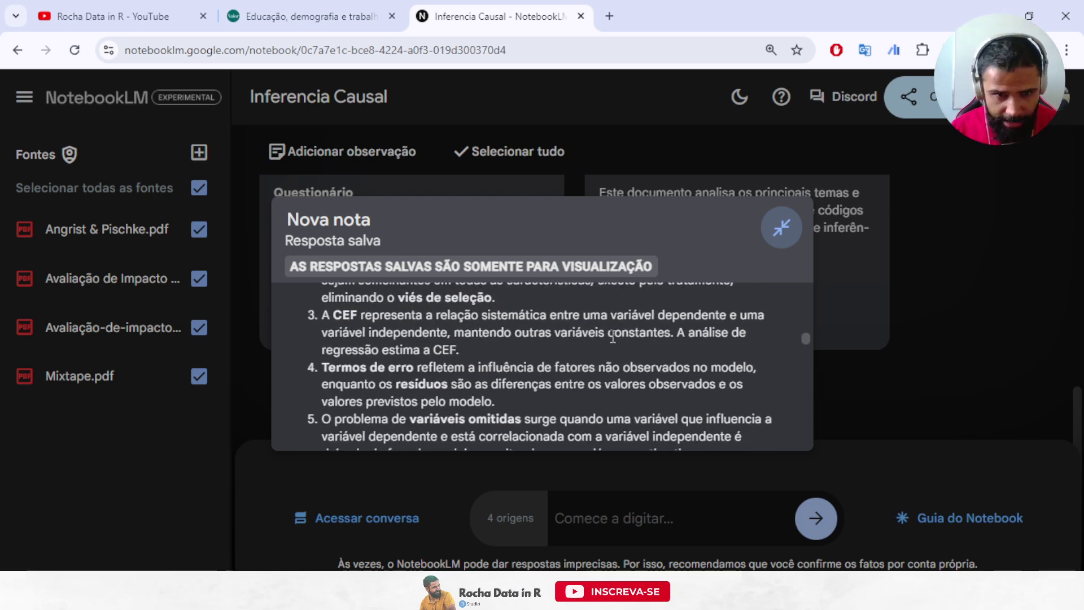
scroll(613, 336, down, 4)
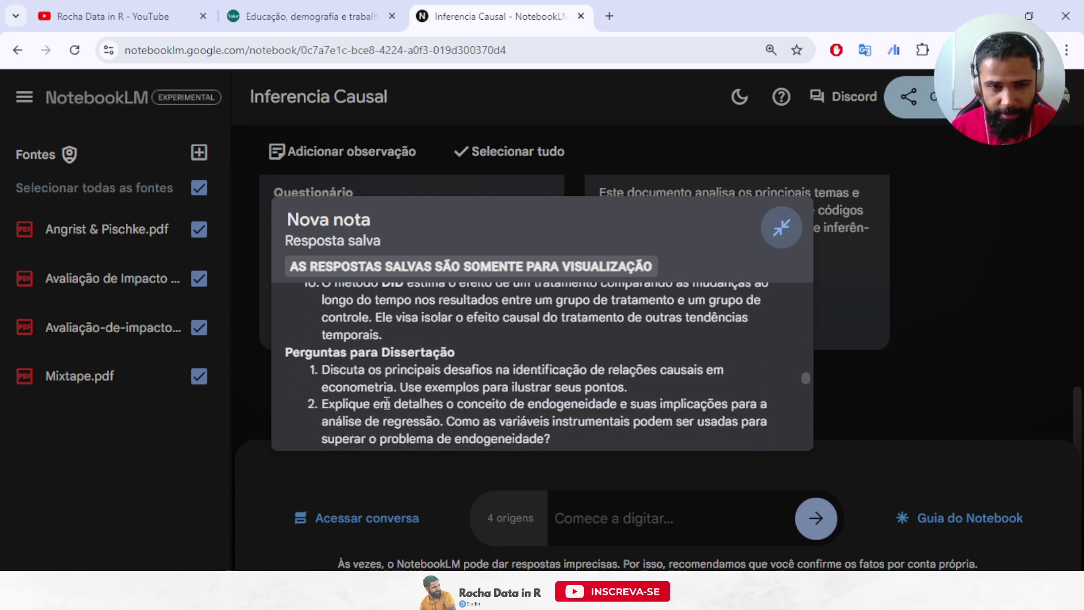
click(900, 335)
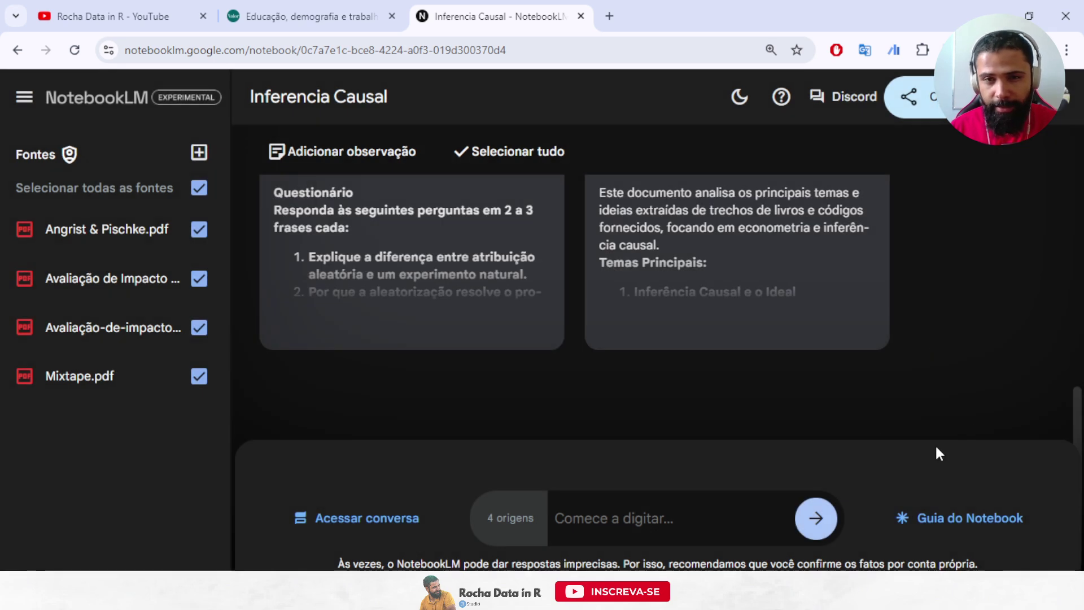
scroll(693, 394, up, 5)
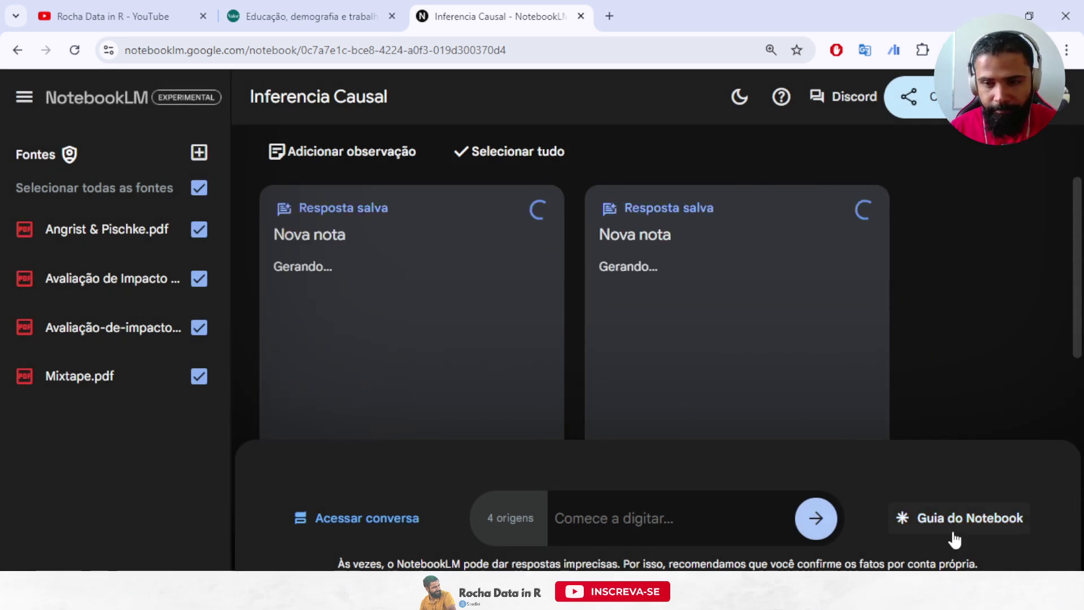
Step: Open the notebook conversation and check the source guide of Angrist & Pischke.pdf, closing the source again
click(357, 520)
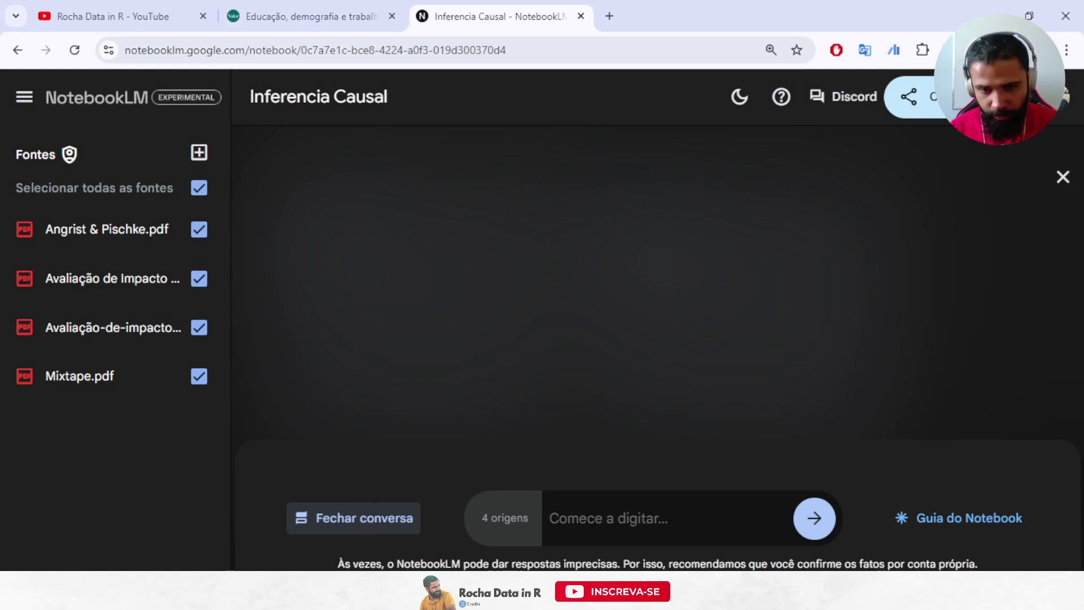
click(114, 225)
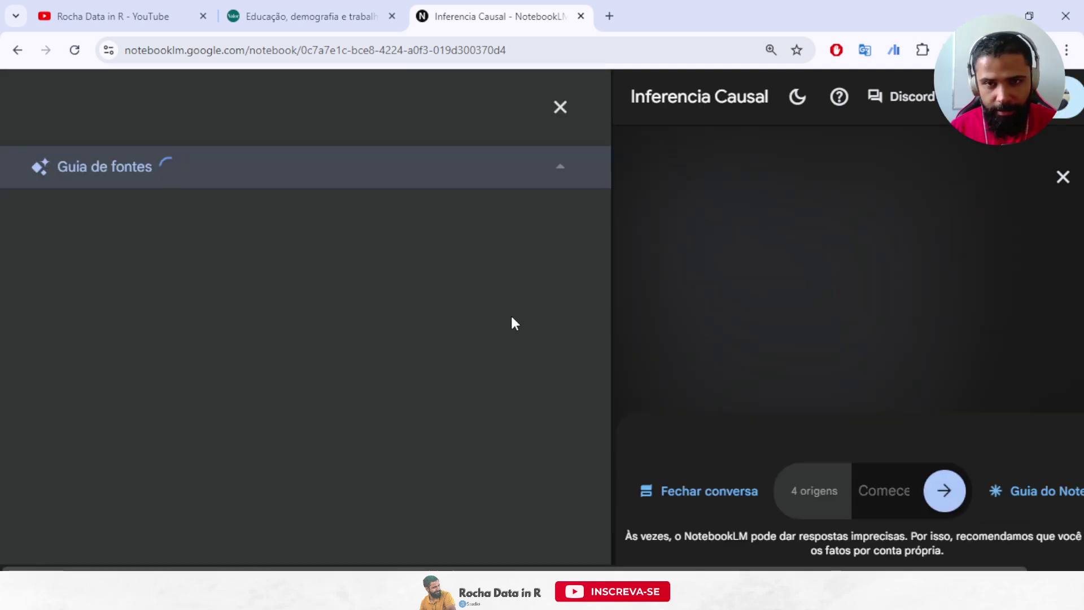
click(560, 107)
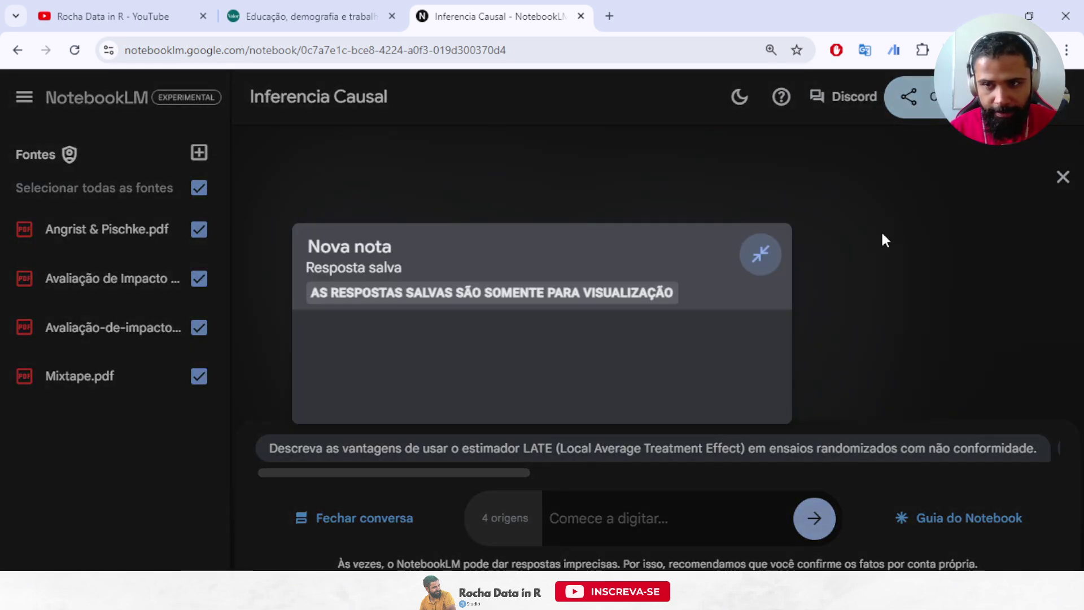
Step: Close the open saved note and ask the suggested question on the advantages of the LATE estimator in ensaios randomizados com não conformidade
click(1063, 177)
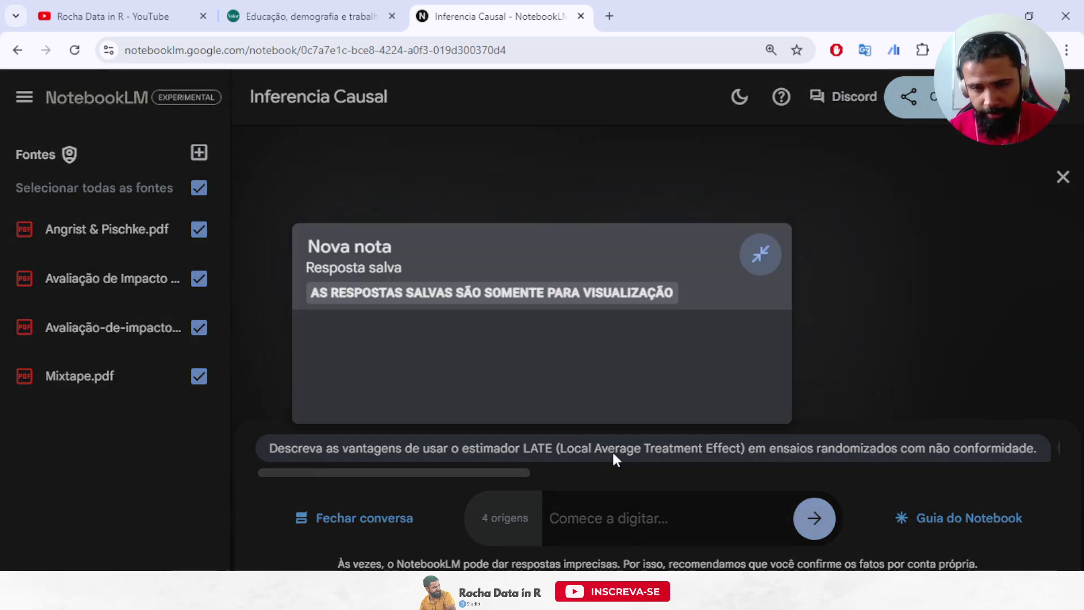
click(869, 328)
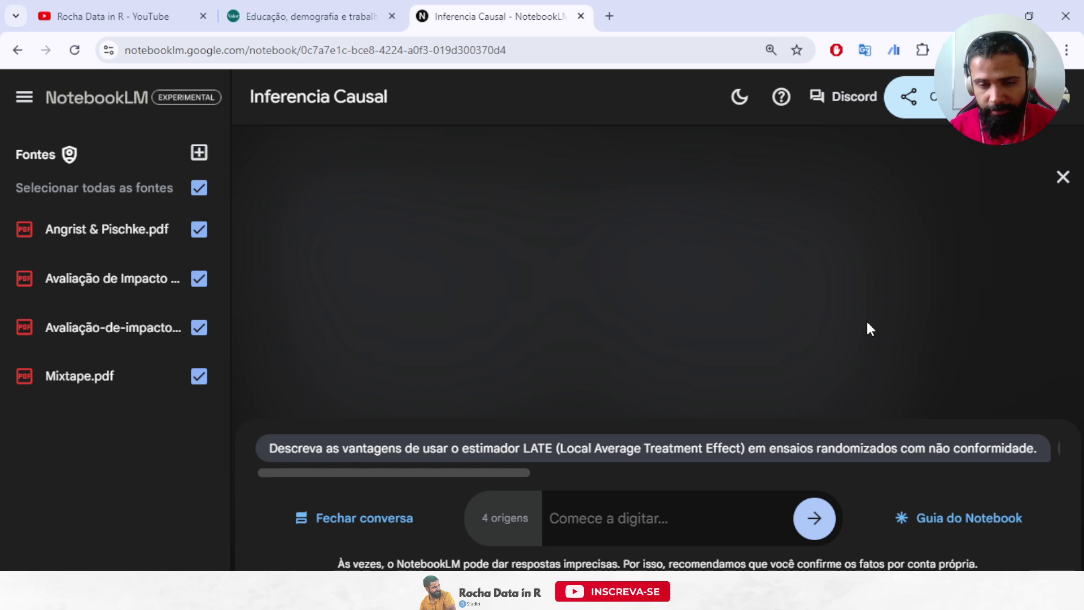
click(880, 452)
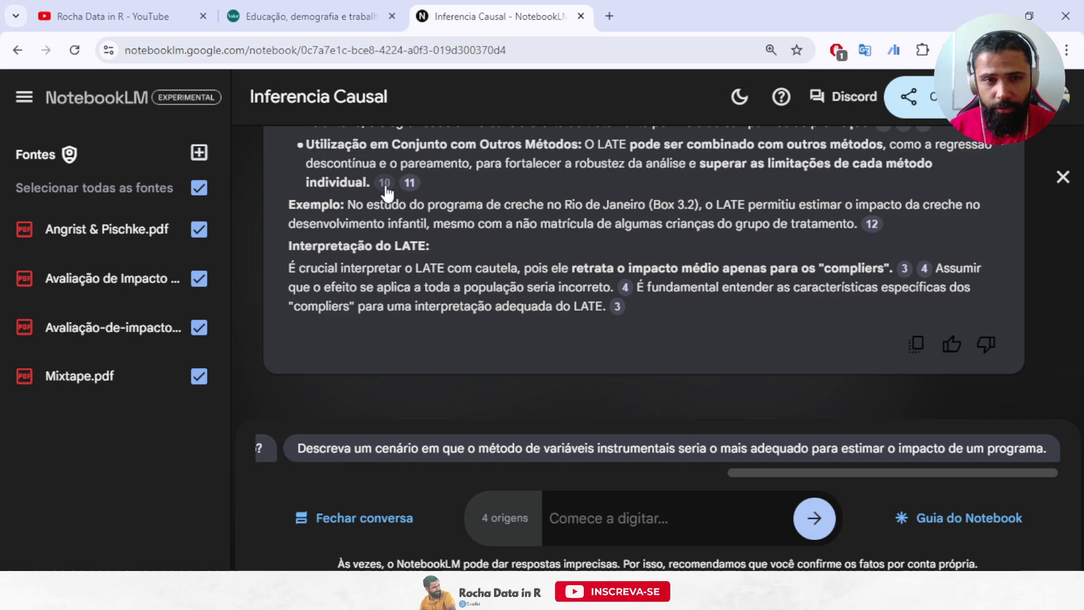
Step: Read the answer about LATE and check the passage behind its first citation in the cited source PDF, closing the source again
mouse_move(384, 186)
scroll(884, 263, up, 10)
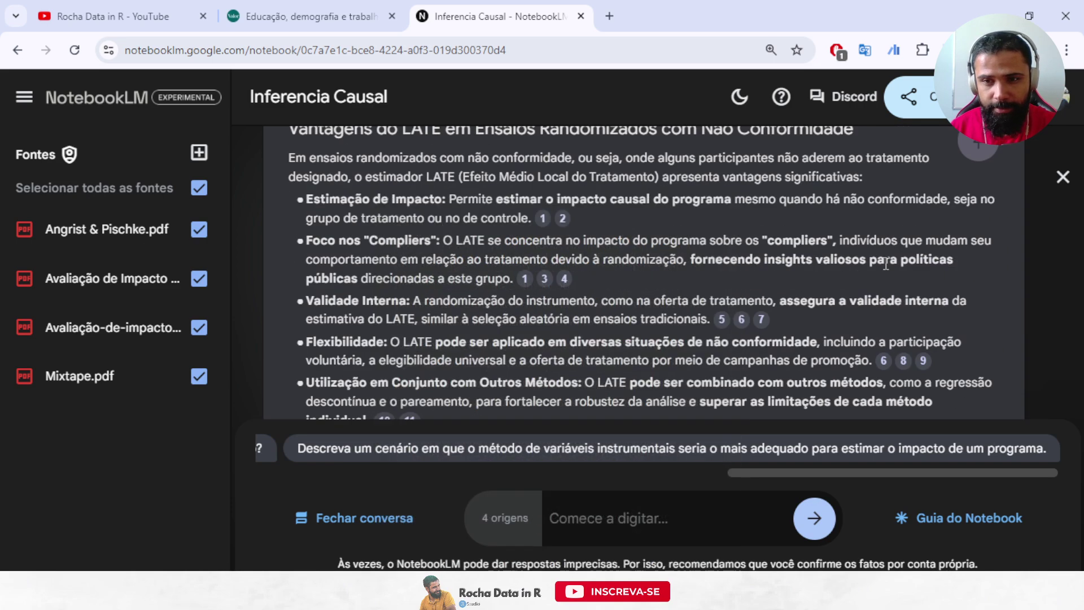
scroll(681, 269, down, 2)
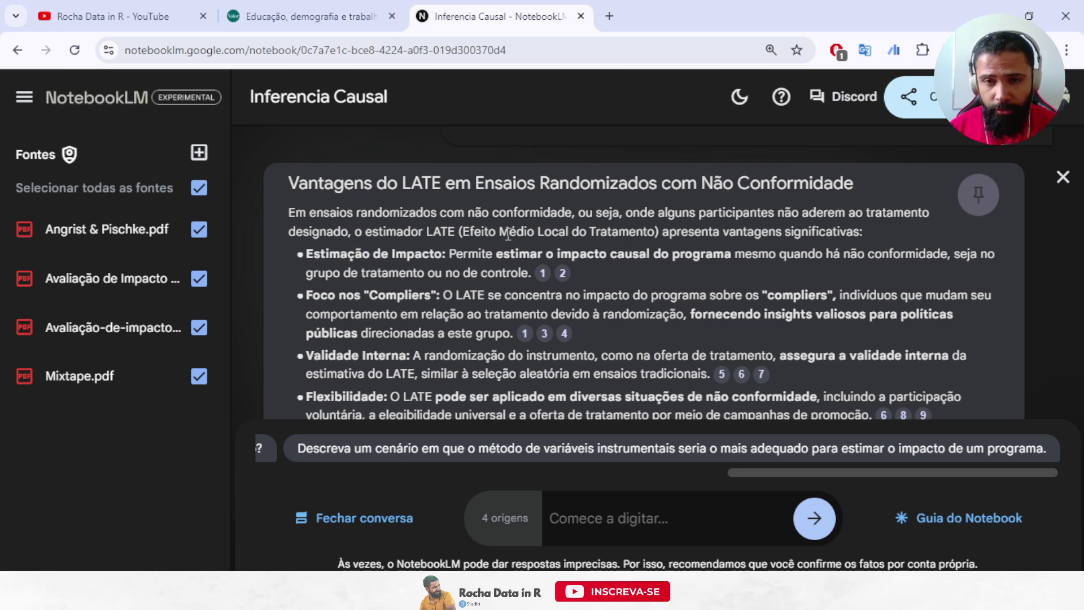
scroll(546, 315, down, 1)
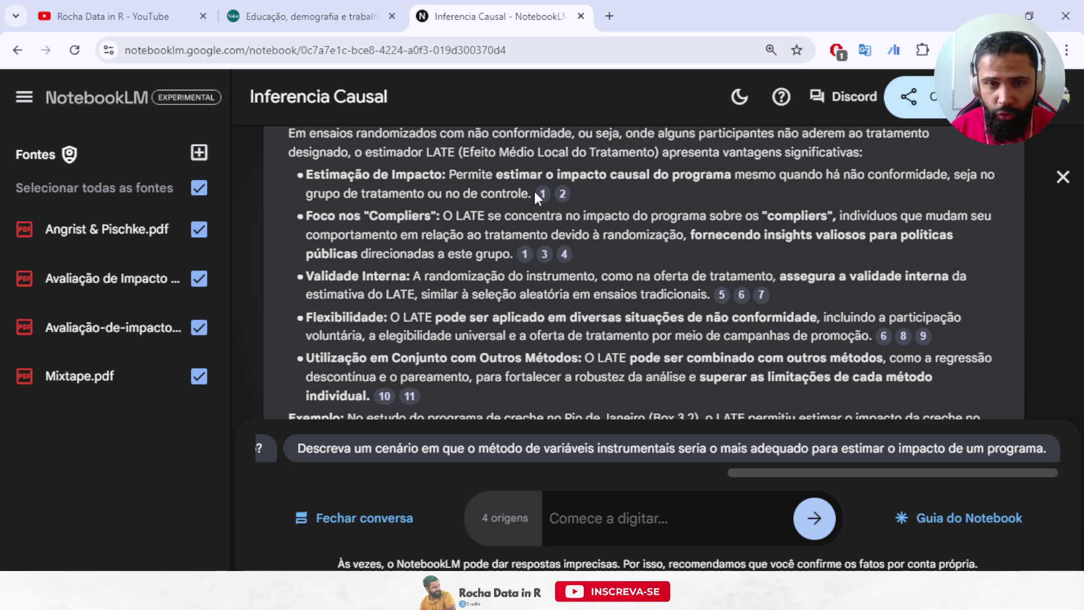
mouse_move(541, 198)
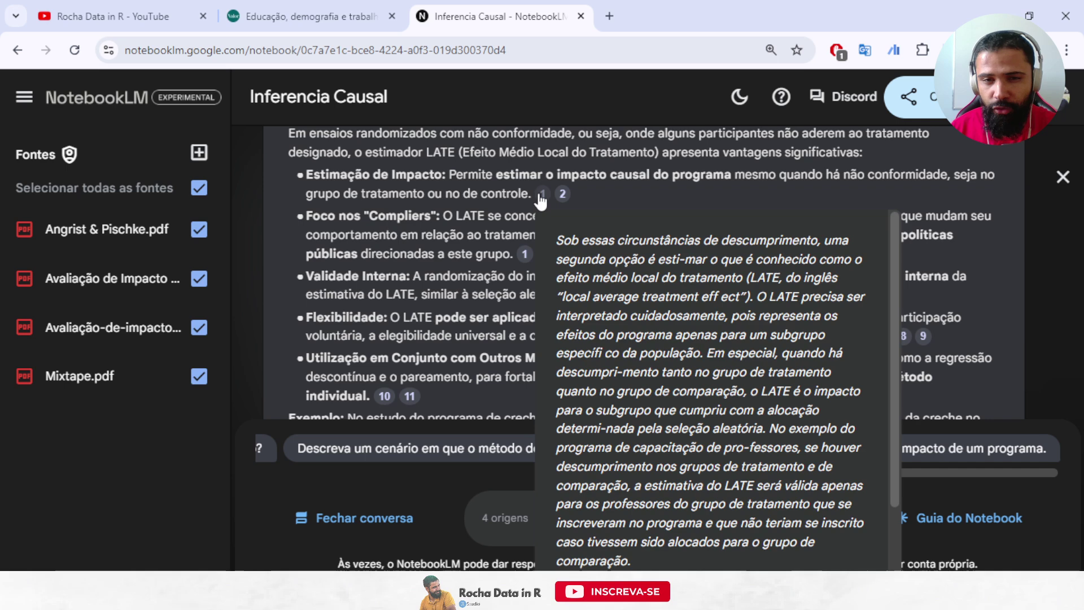
click(542, 195)
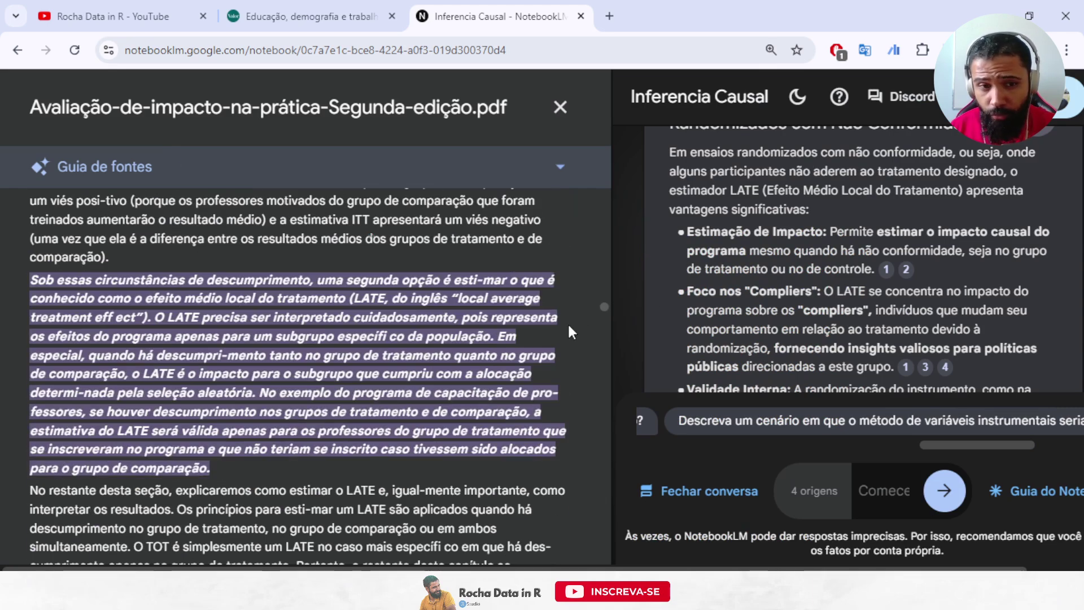
scroll(926, 281, down, 1)
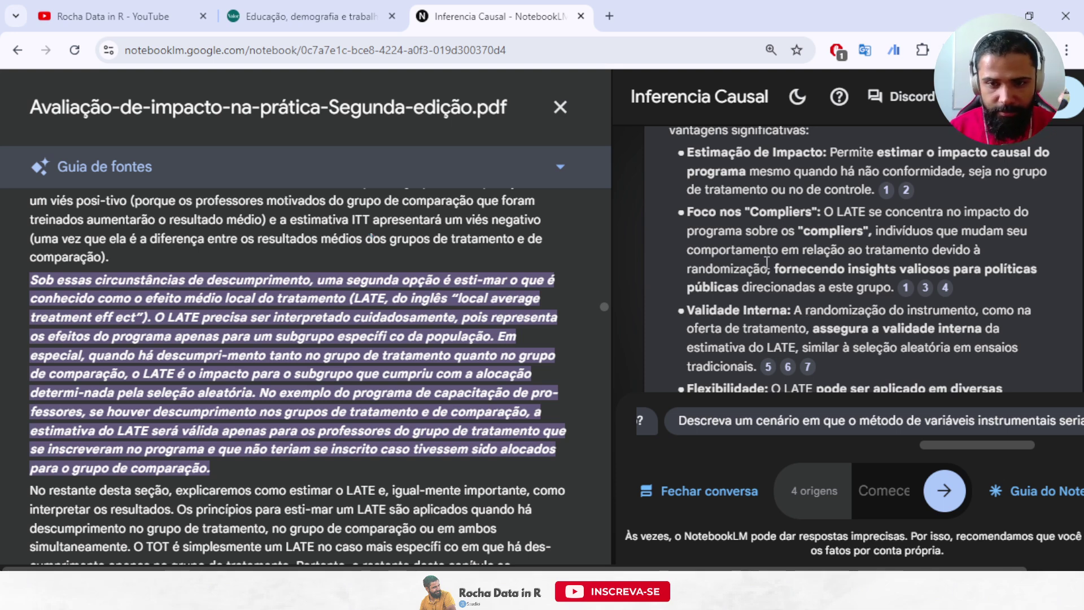
click(561, 108)
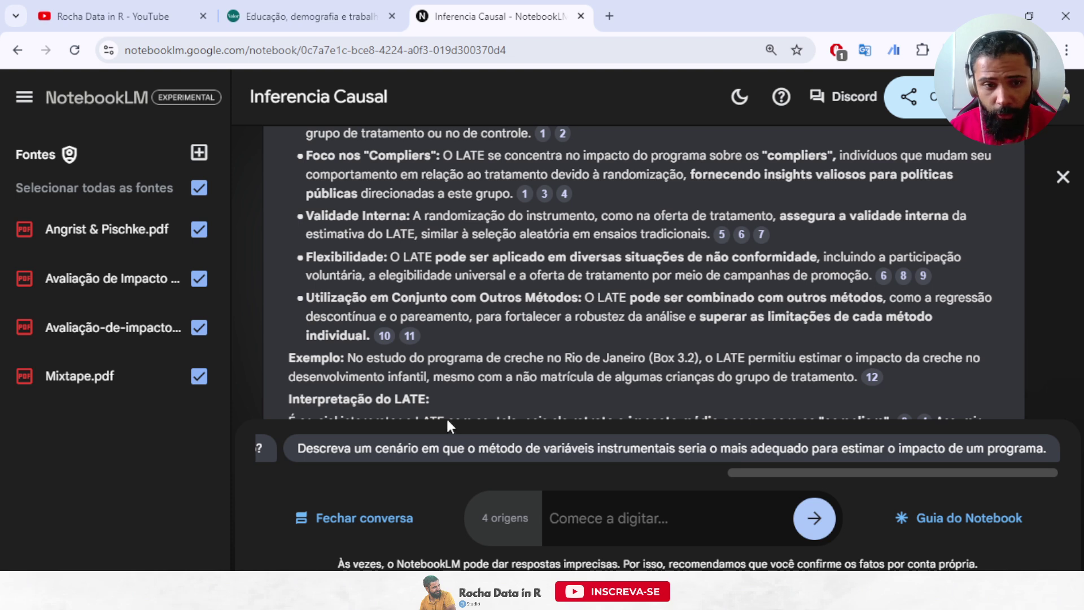
Step: Ask the suggested question "Qual é a principal vantagem do método de aleatorização para a avaliação de impacto?"
scroll(800, 469, left, 5)
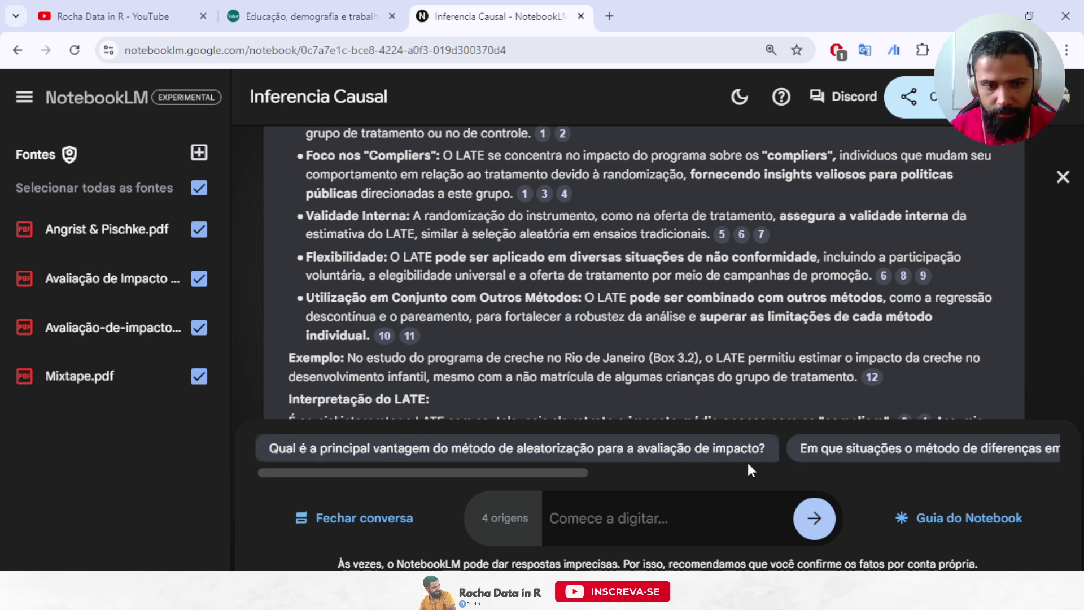
click(545, 452)
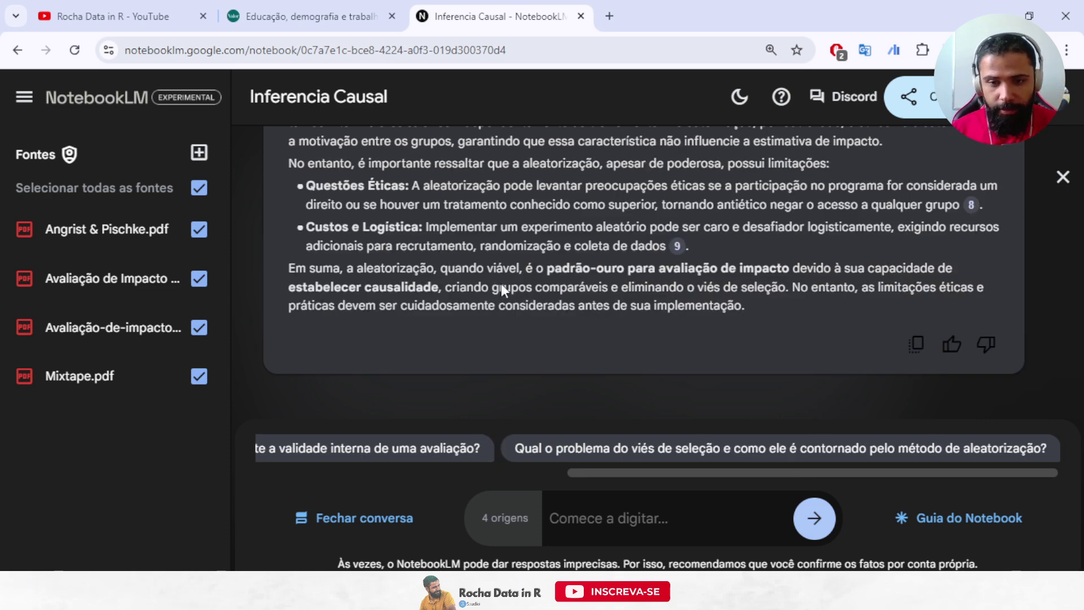
Step: Examine the answer on randomization in impact evaluation, including its cited source passages, example, limitations and conclusion
scroll(606, 344, up, 3)
scroll(607, 345, down, 3)
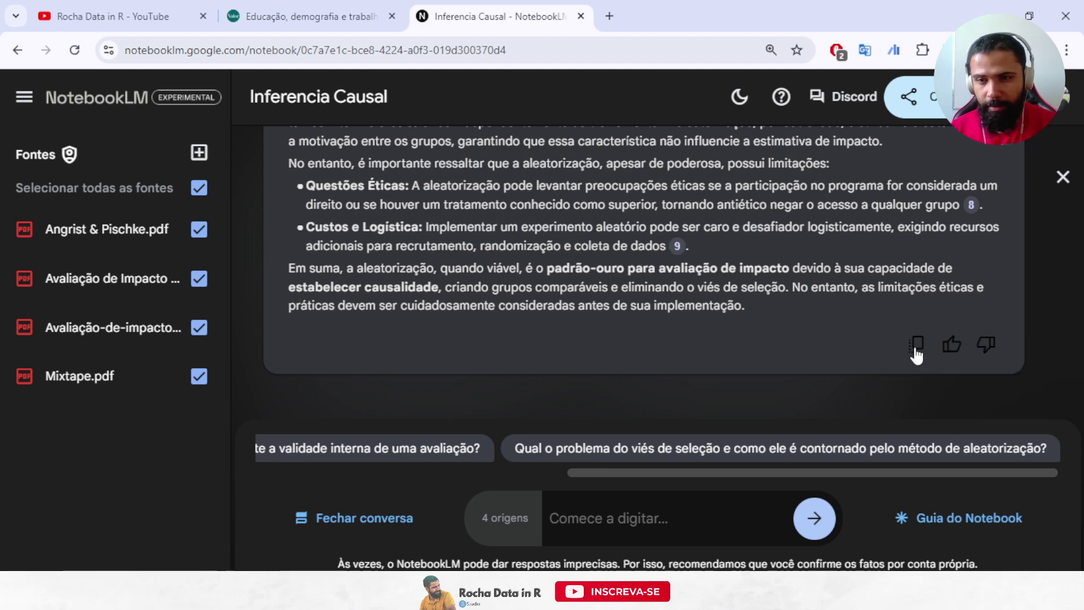
scroll(716, 378, up, 6)
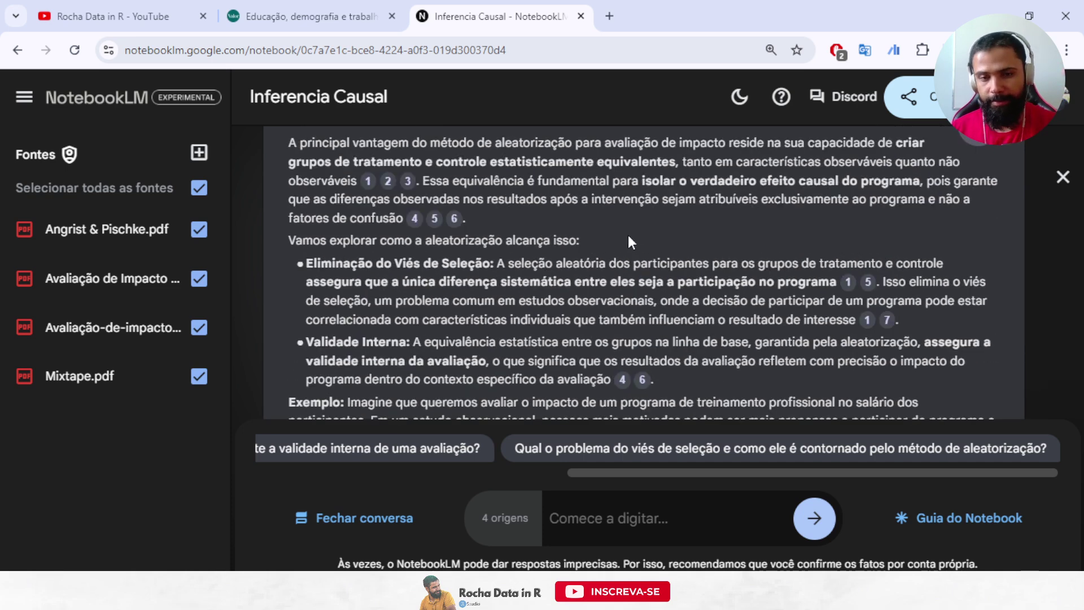
scroll(569, 285, up, 2)
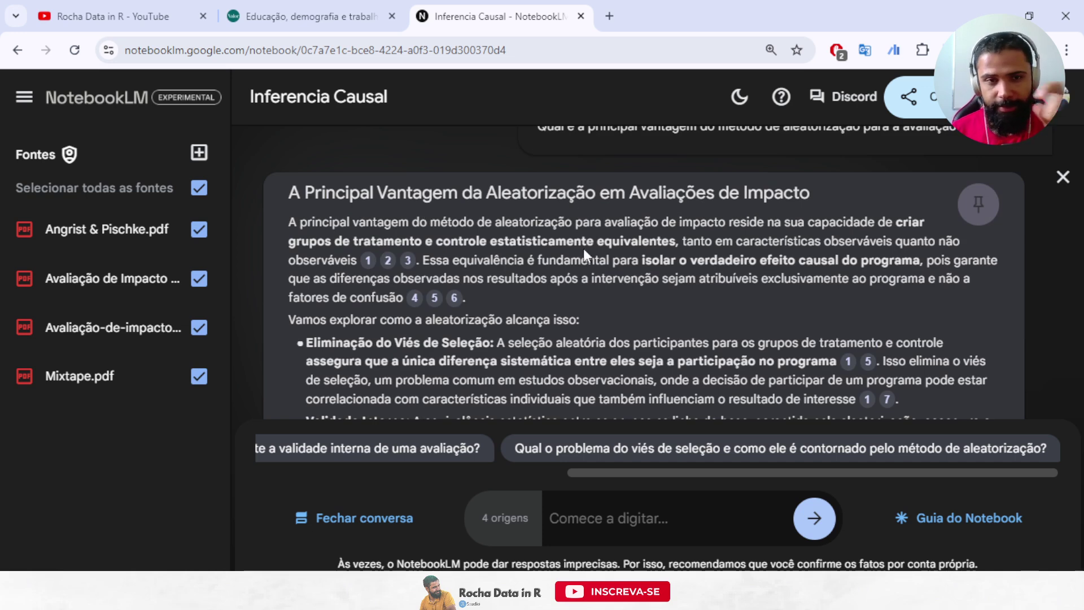
scroll(756, 334, down, 6)
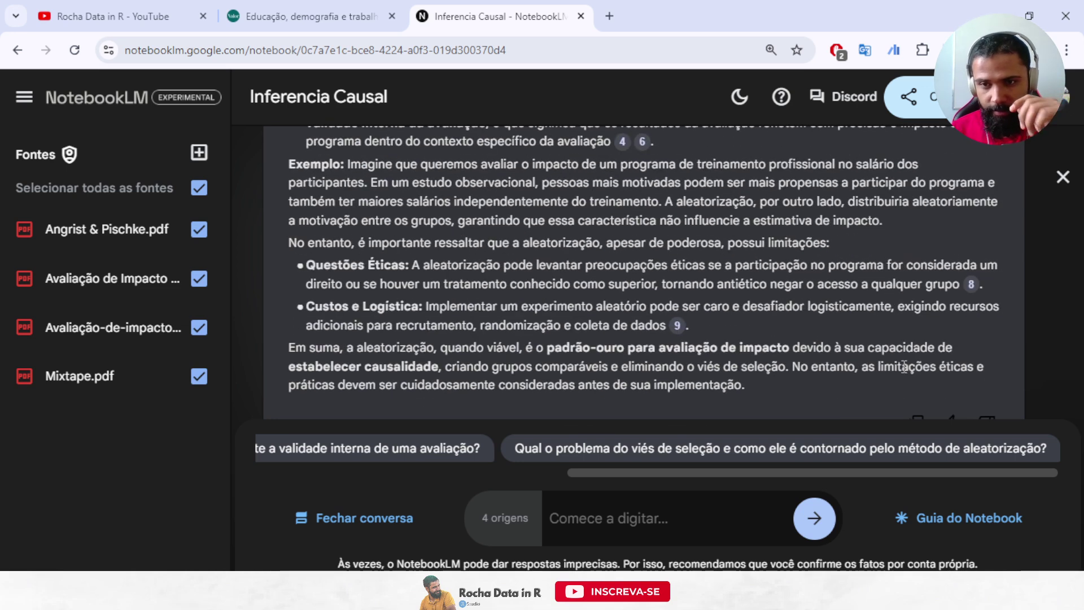
scroll(746, 260, up, 6)
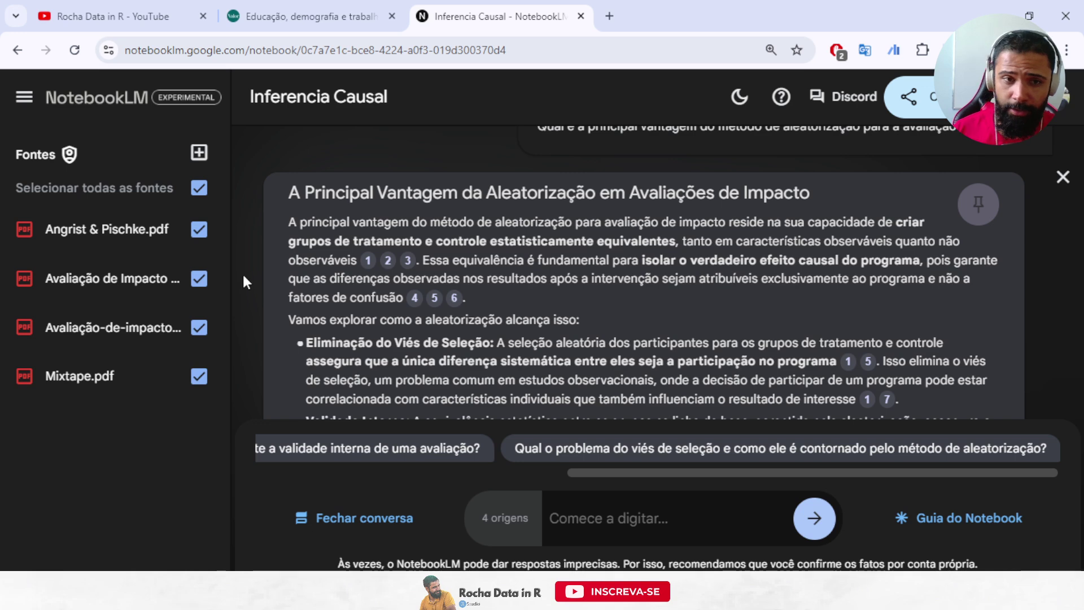
mouse_move(371, 264)
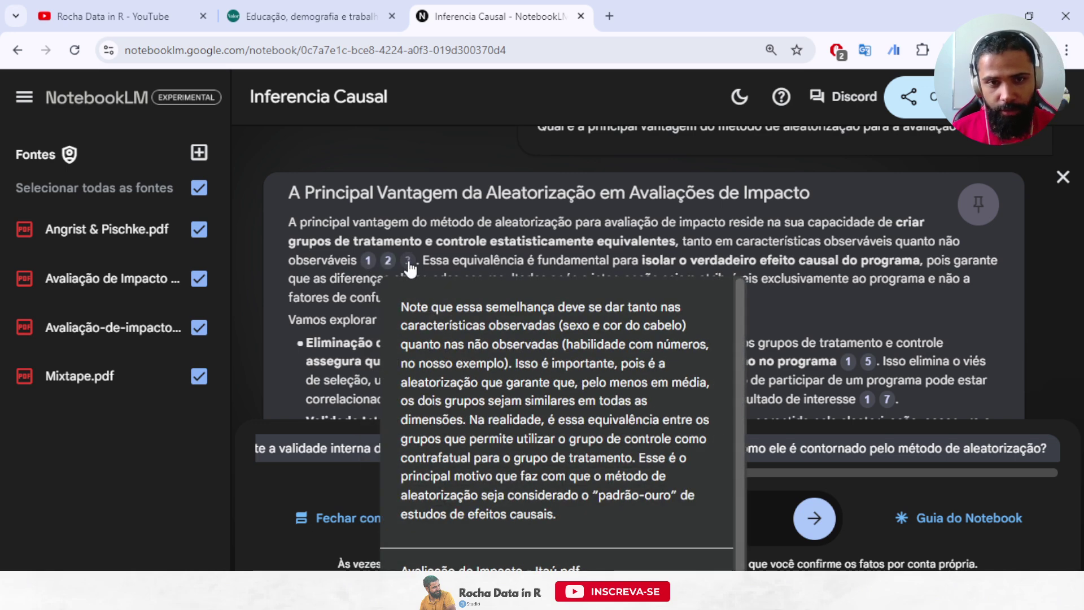
mouse_move(409, 265)
scroll(689, 232, down, 3)
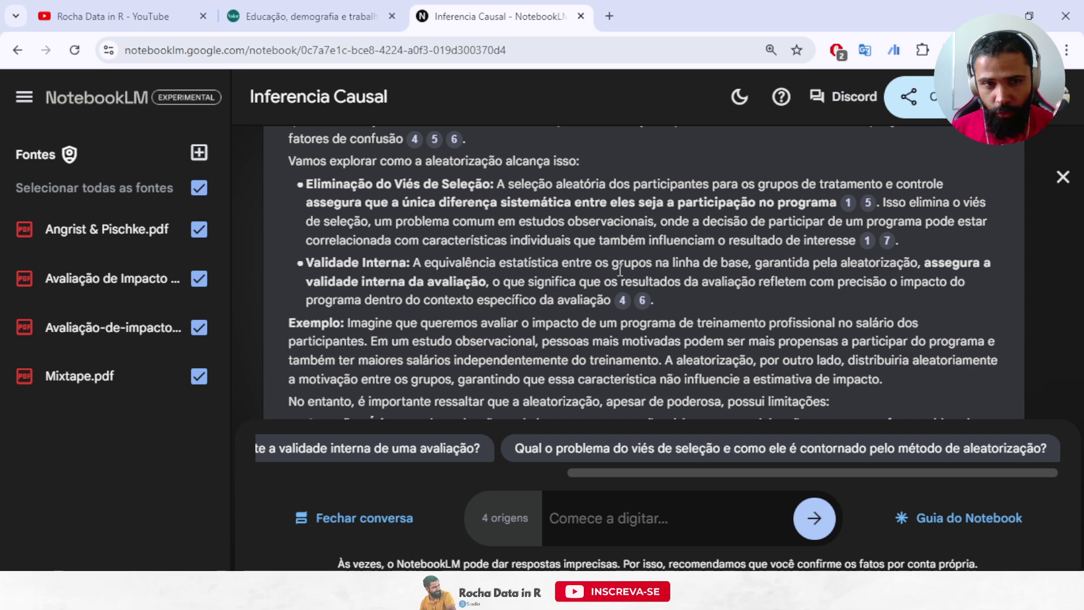
scroll(637, 308, down, 3)
scroll(649, 318, down, 2)
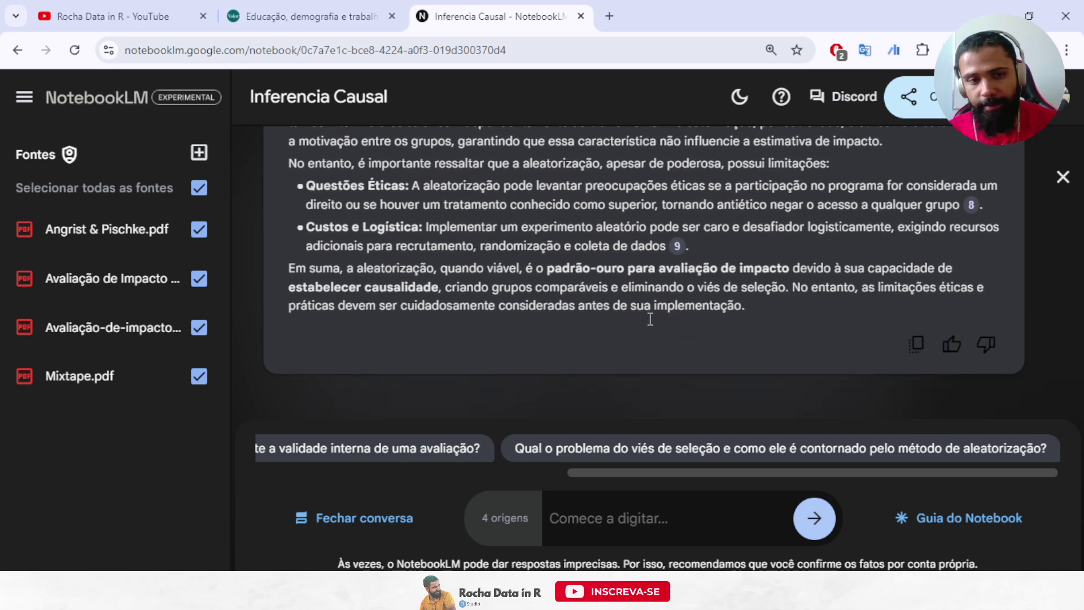
scroll(649, 317, up, 2)
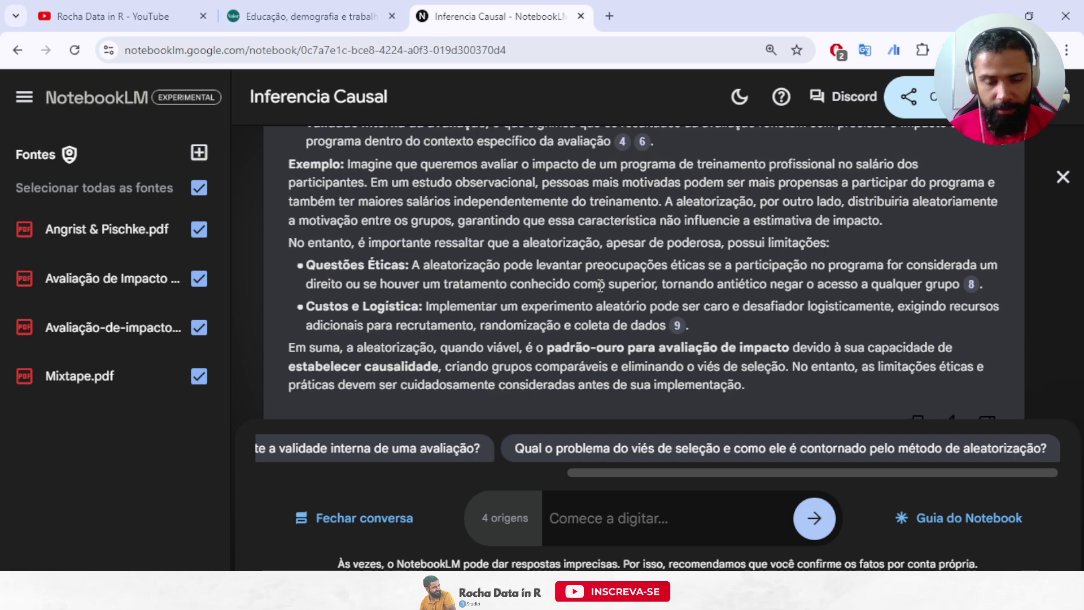
scroll(600, 286, up, 3)
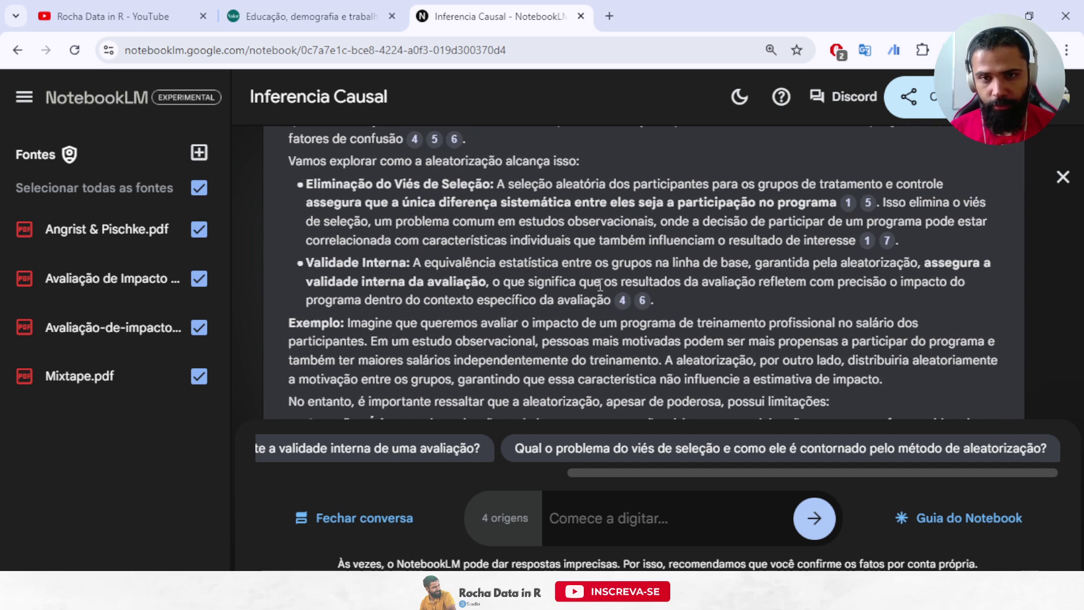